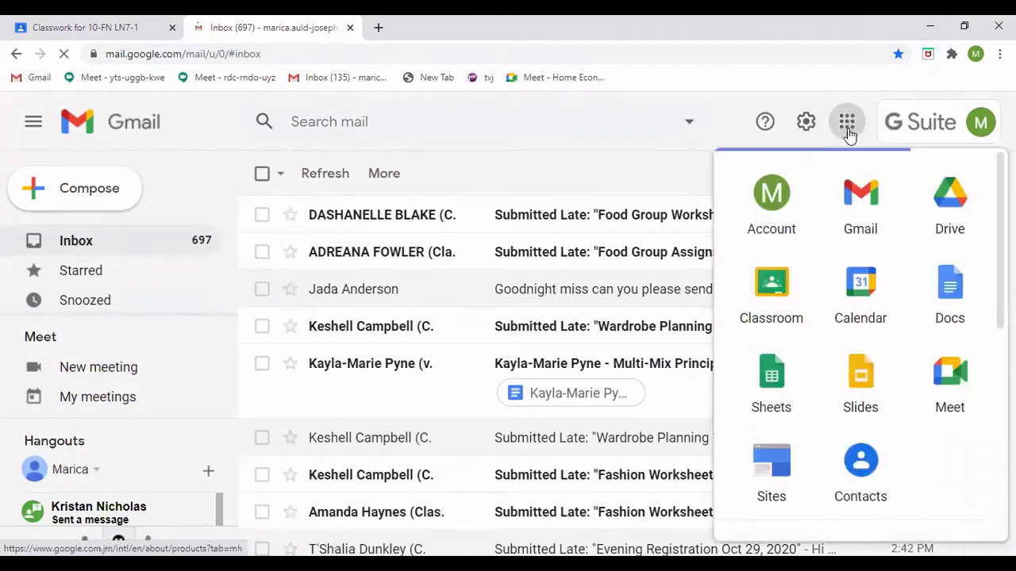
- Open Google Classroom from the Gmail apps grid in a new tab
{"action": "left_click", "coordinate": [781, 280]}
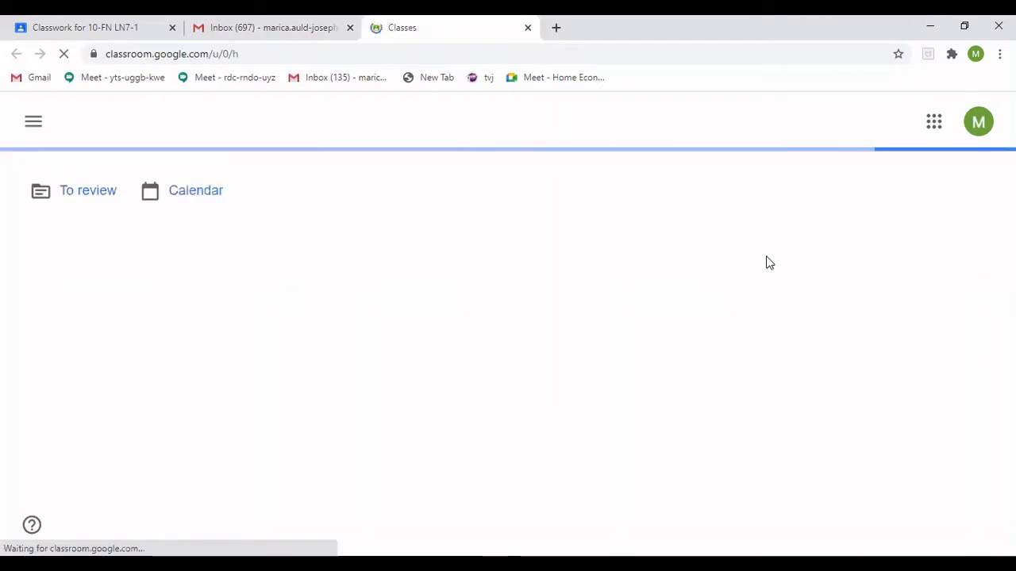
- Open the 10-FN class, copy its Meet link address, and go to Classwork
{"action": "scroll", "coordinate": [133, 330], "scroll_direction": "down", "scroll_amount": 9}
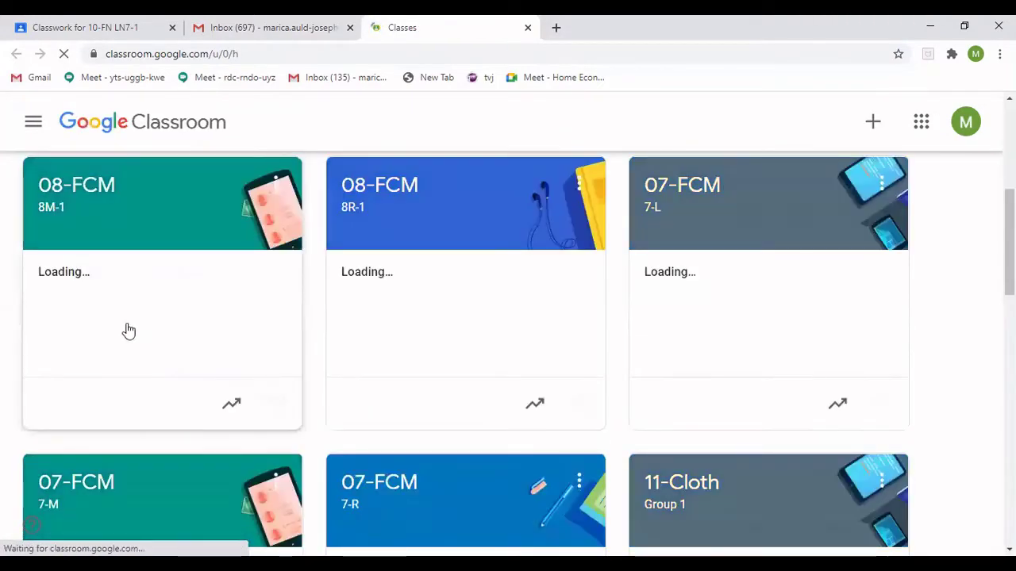
{"action": "left_click", "coordinate": [80, 414]}
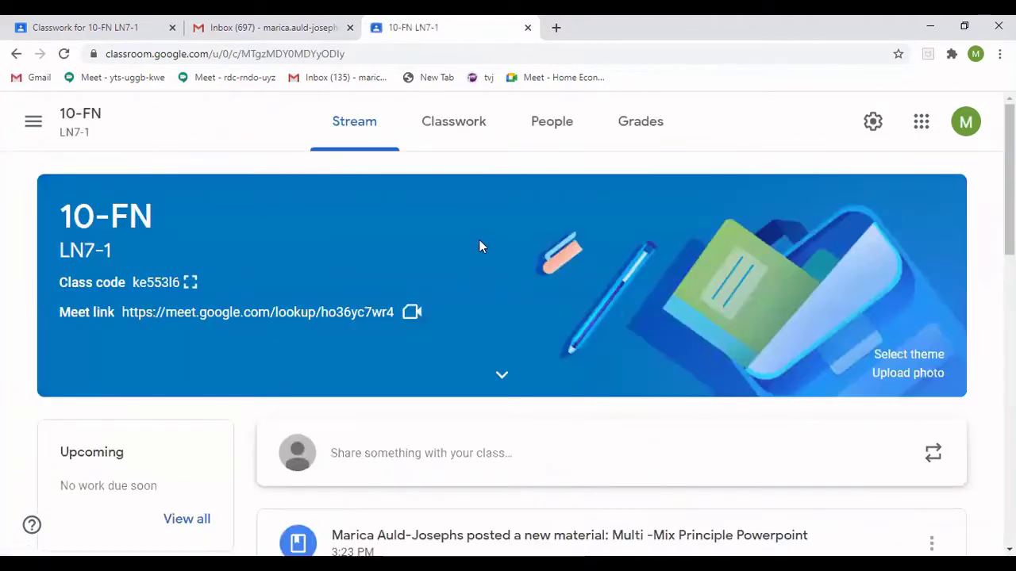
{"action": "right_click", "coordinate": [233, 317]}
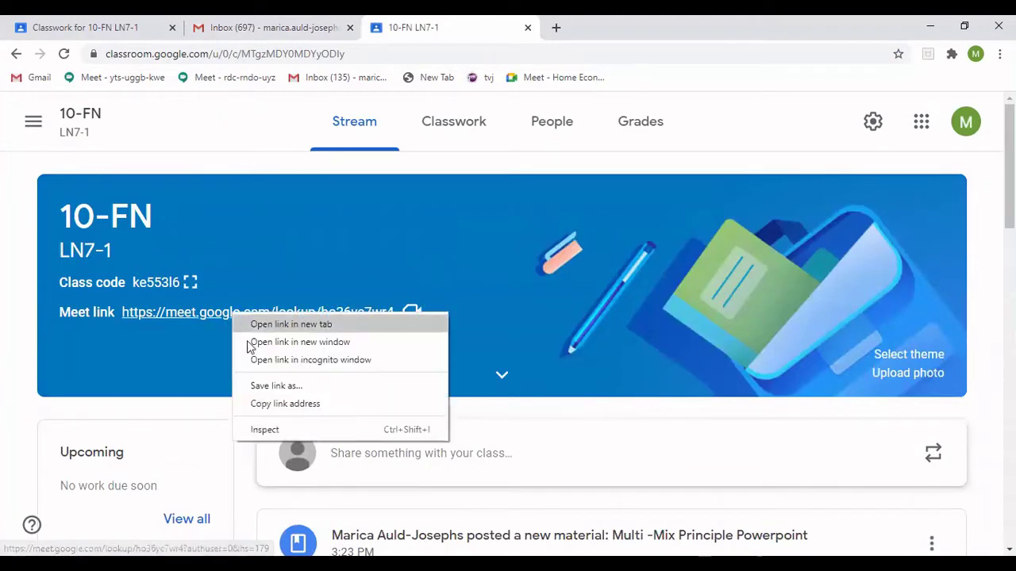
{"action": "left_click", "coordinate": [284, 404]}
{"action": "left_click", "coordinate": [442, 127]}
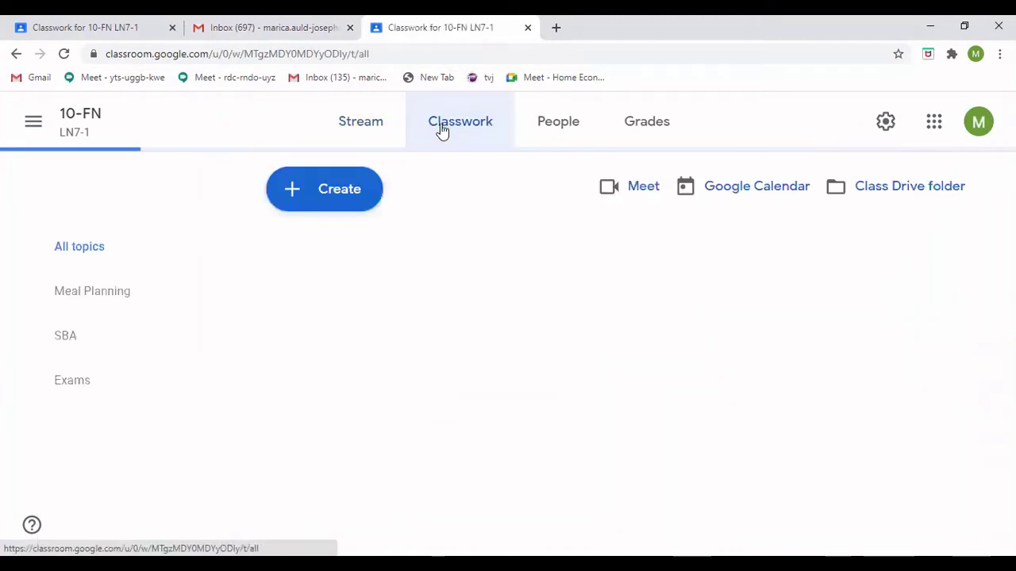
- Create a new material titled 'Break Out Session Group 1'
{"action": "left_click", "coordinate": [324, 194]}
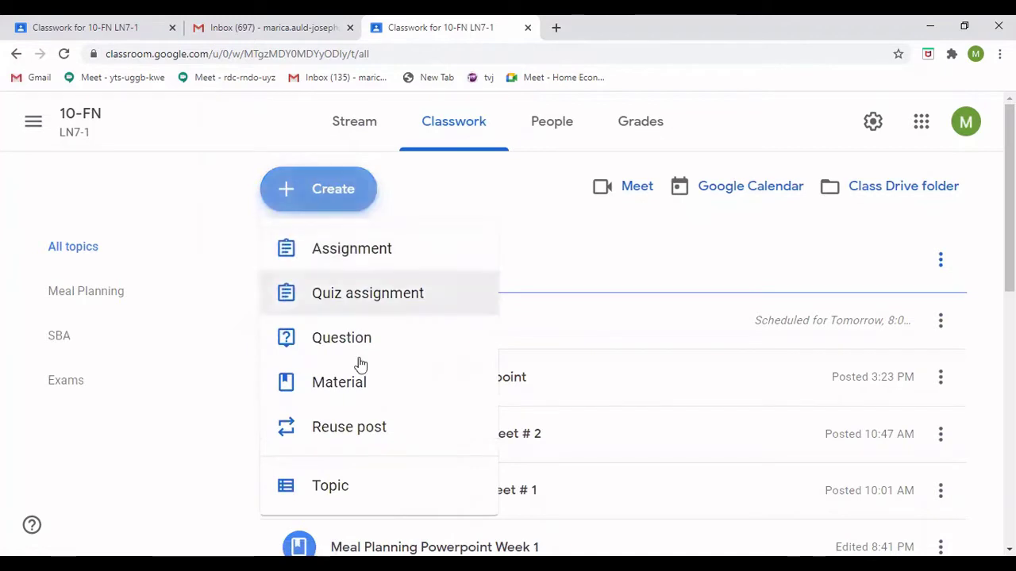
{"action": "left_click", "coordinate": [331, 391]}
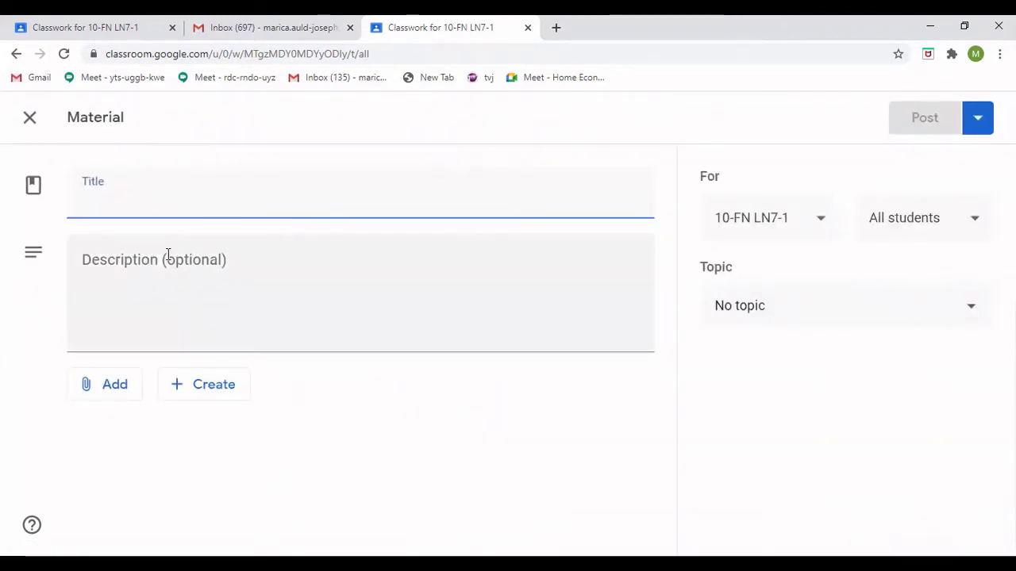
{"action": "type", "text": "B"}
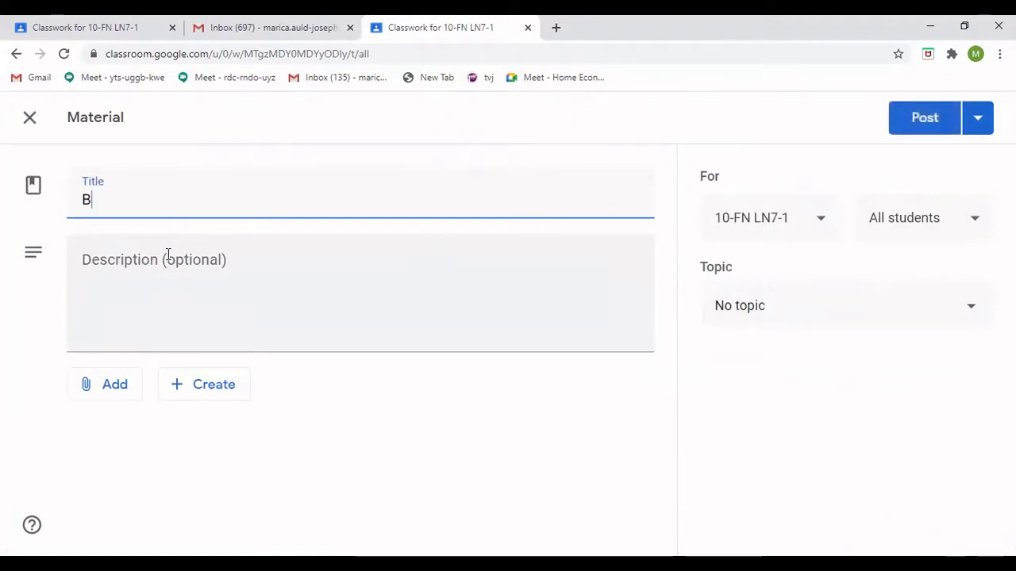
{"action": "type", "text": "reak Out "}
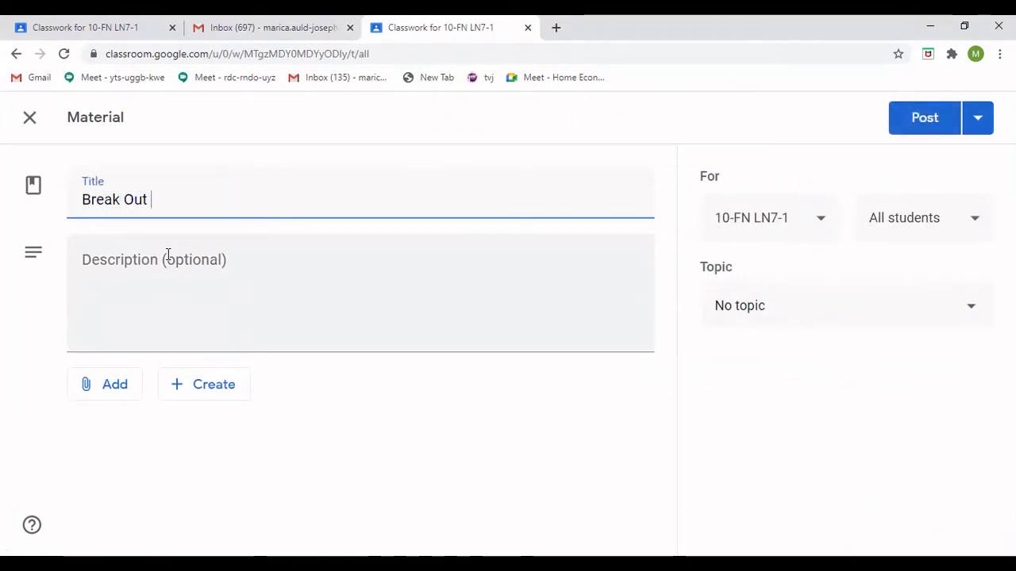
{"action": "type", "text": "Session"}
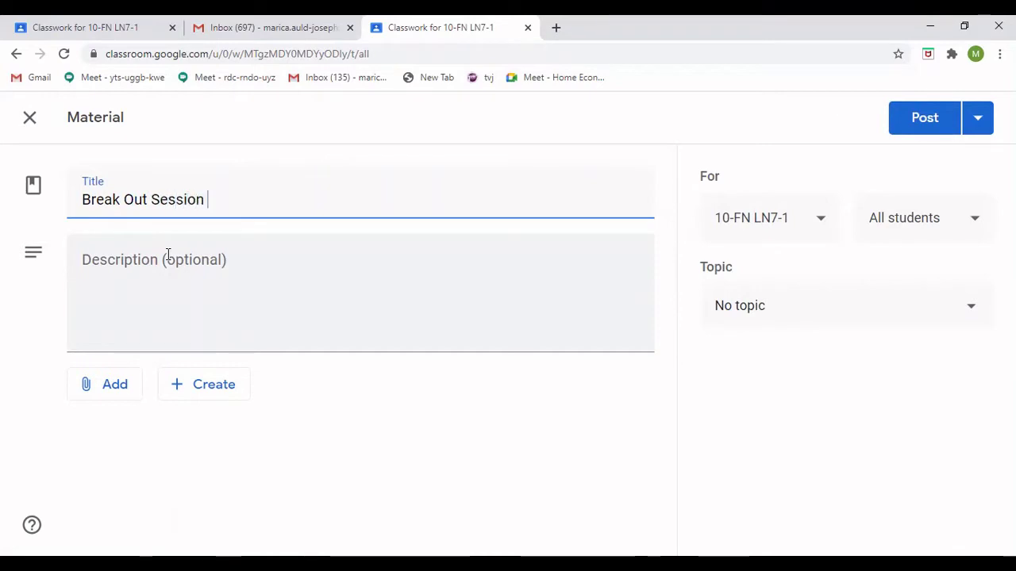
{"action": "type", "text": " Group 1"}
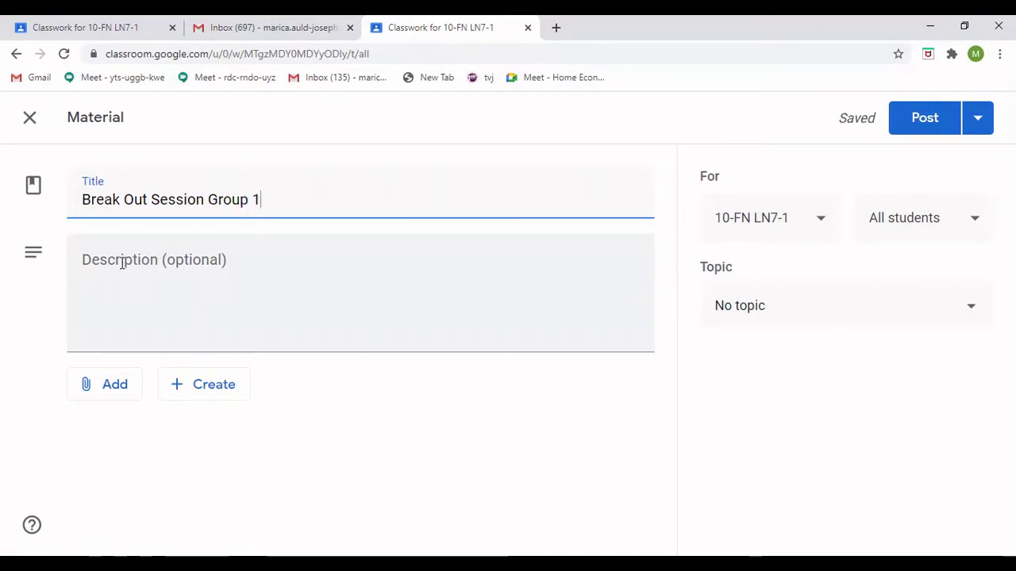
{"action": "right_click", "coordinate": [122, 263]}
- Paste the Meet link into the description and replace its code with 'Group 1'
{"action": "left_click", "coordinate": [158, 381]}
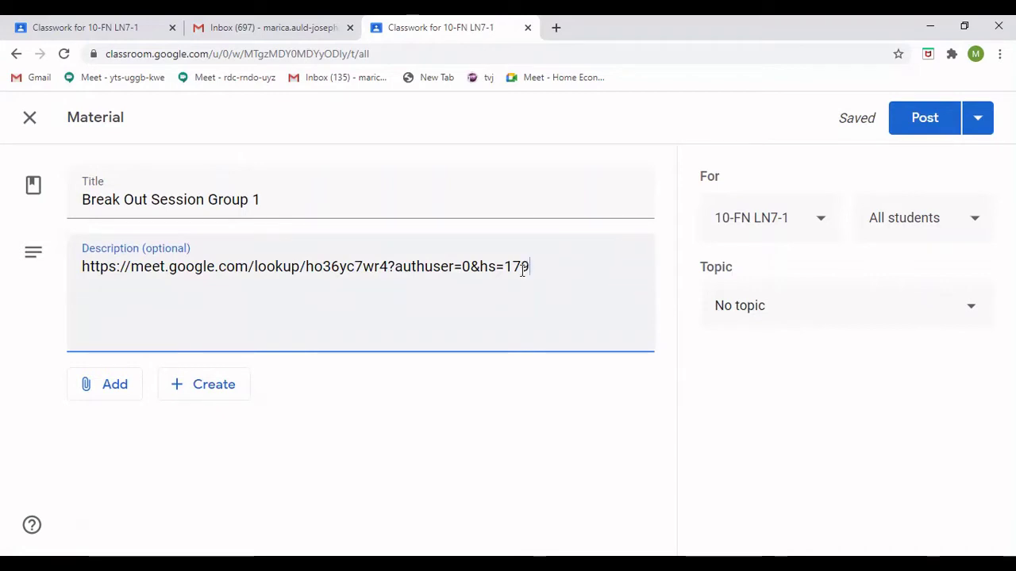
{"action": "key", "text": "shift+Left"}
{"action": "key", "text": "shift+Left"}
{"action": "key", "text": "shift+Left"}
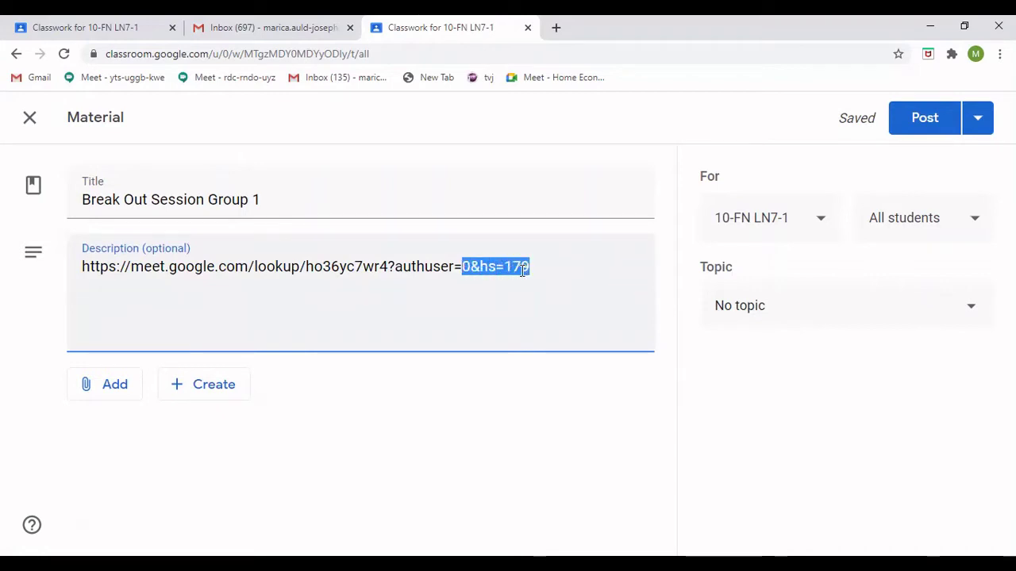
{"action": "key", "text": "shift+Left"}
{"action": "key", "text": "shift+Left"}
{"action": "key", "text": "shift+Left"}
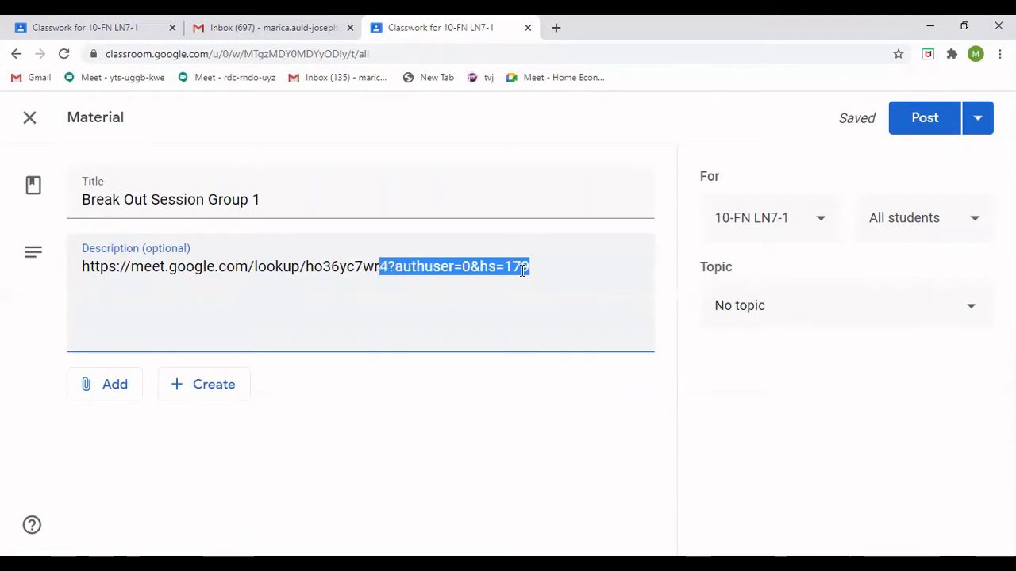
{"action": "key", "text": "shift+Left"}
{"action": "key", "text": "shift+Left"}
{"action": "key", "text": "shift+Left"}
{"action": "key", "text": "shift+Left"}
{"action": "key", "text": "shift+Left"}
{"action": "key", "text": "shift+Left"}
{"action": "key", "text": "shift+Left"}
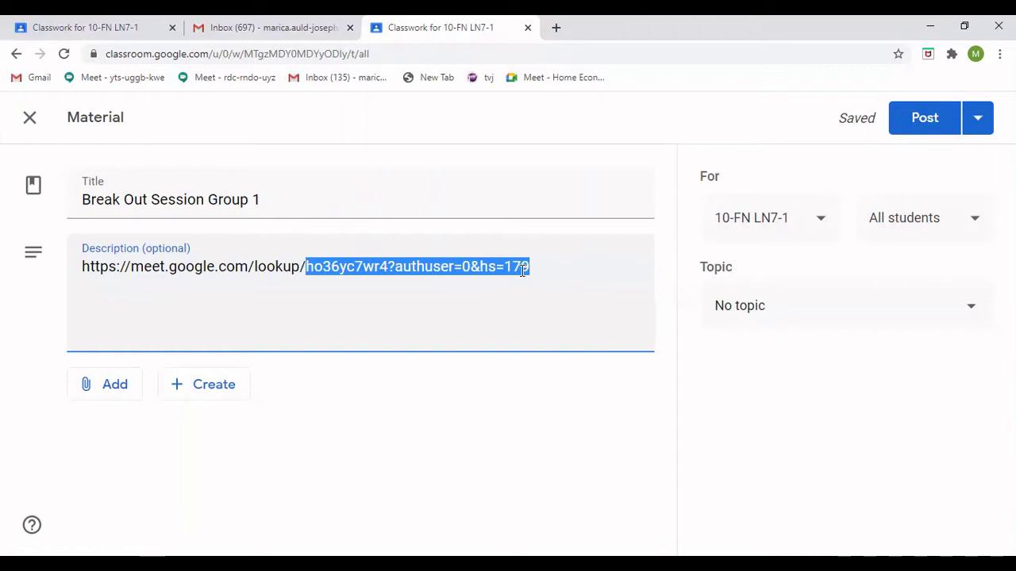
{"action": "type", "text": "Gr"}
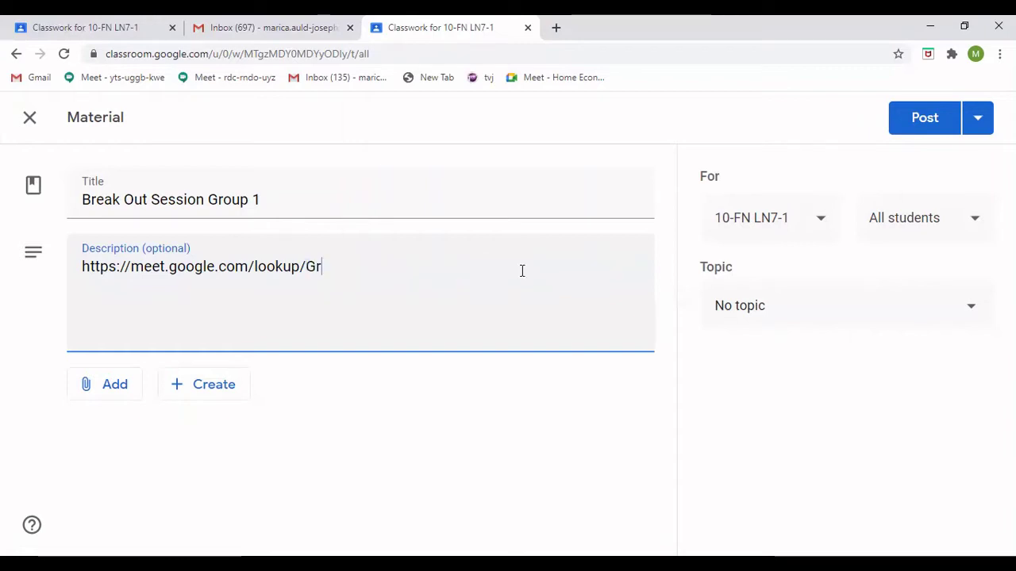
{"action": "type", "text": "oup 1"}
- Paste the menu-planning topic list on a line below the Meet link
{"action": "left_click", "coordinate": [94, 314]}
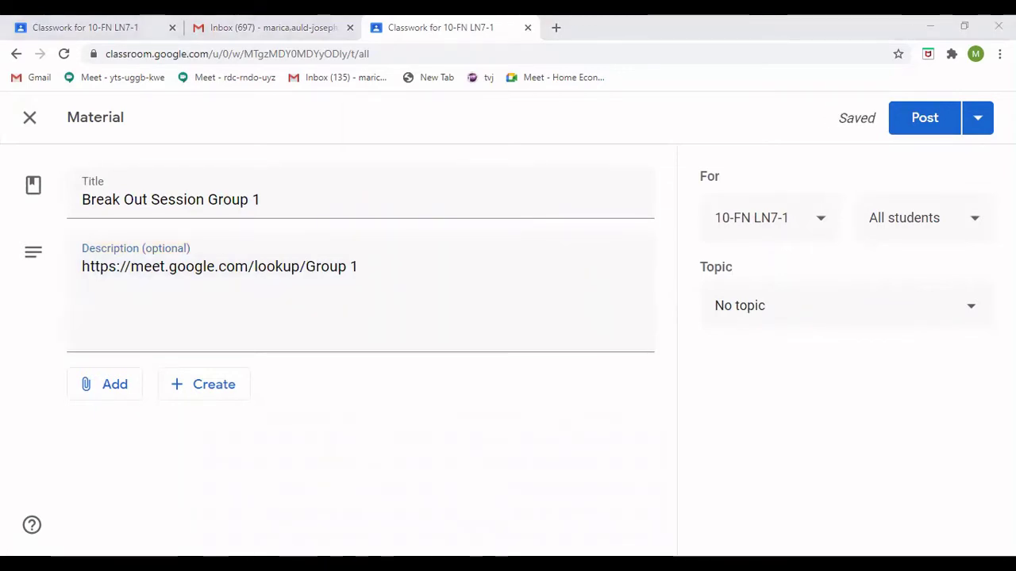
{"action": "left_click", "coordinate": [186, 295]}
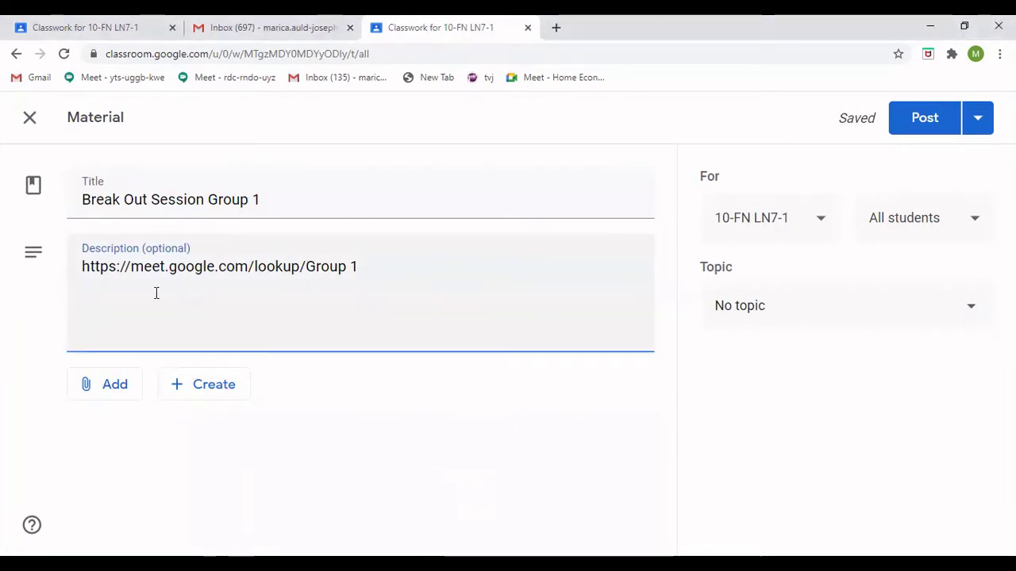
{"action": "right_click", "coordinate": [96, 291]}
{"action": "left_click", "coordinate": [132, 409]}
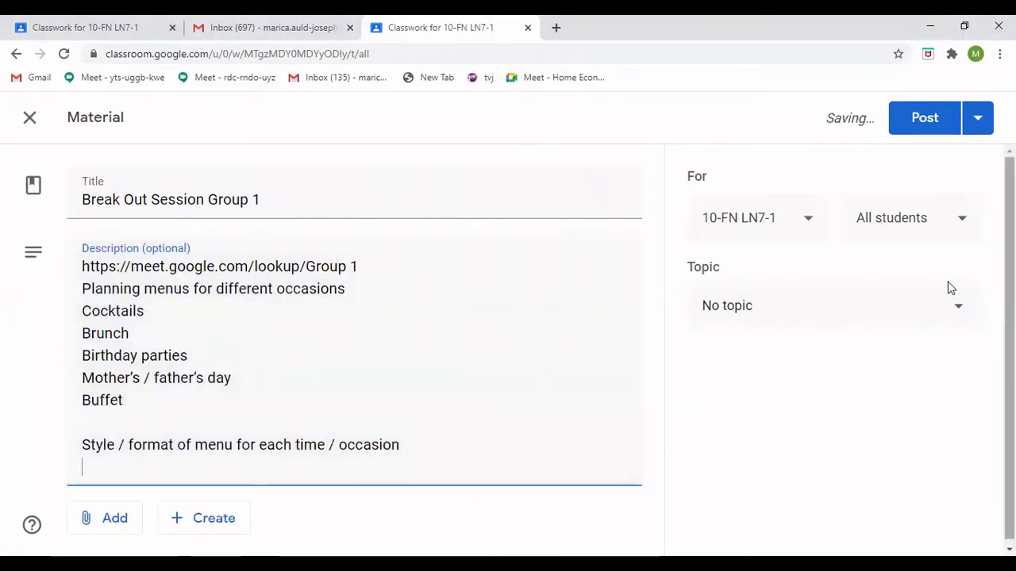
- Leave the topic empty and assign the Group 1 material to six selected students only
{"action": "left_click", "coordinate": [959, 312]}
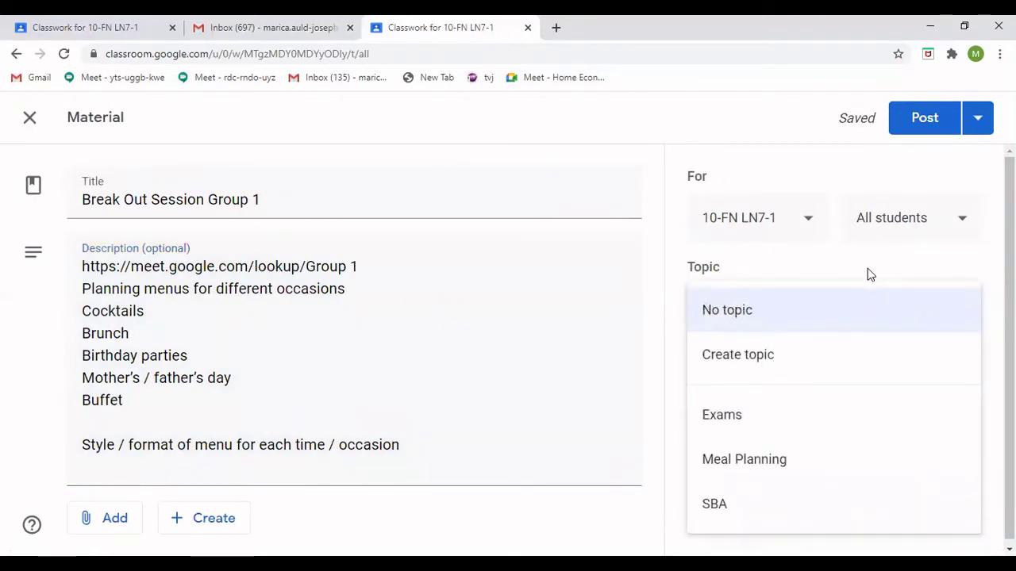
{"action": "left_click", "coordinate": [902, 296]}
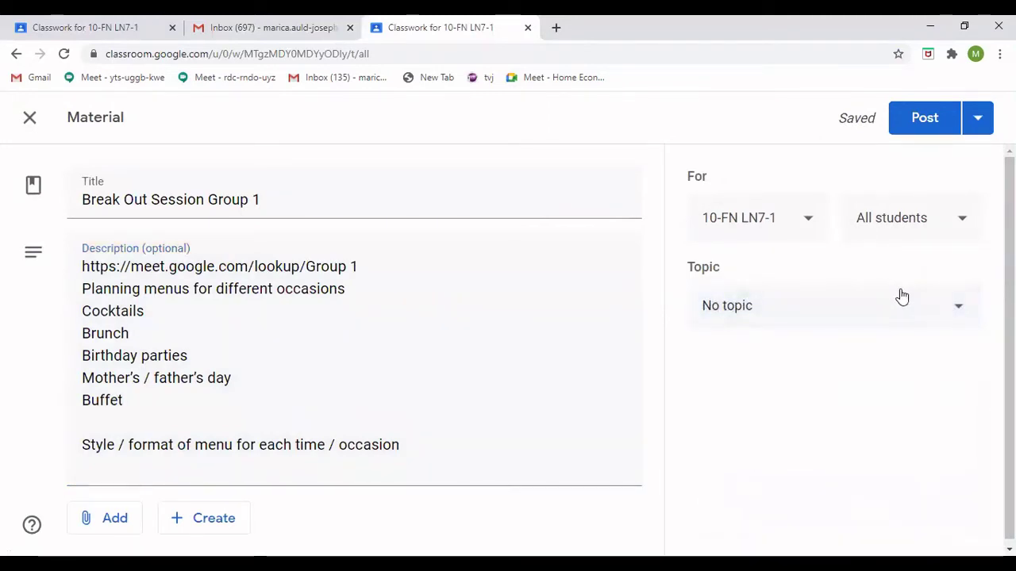
{"action": "left_click", "coordinate": [965, 221]}
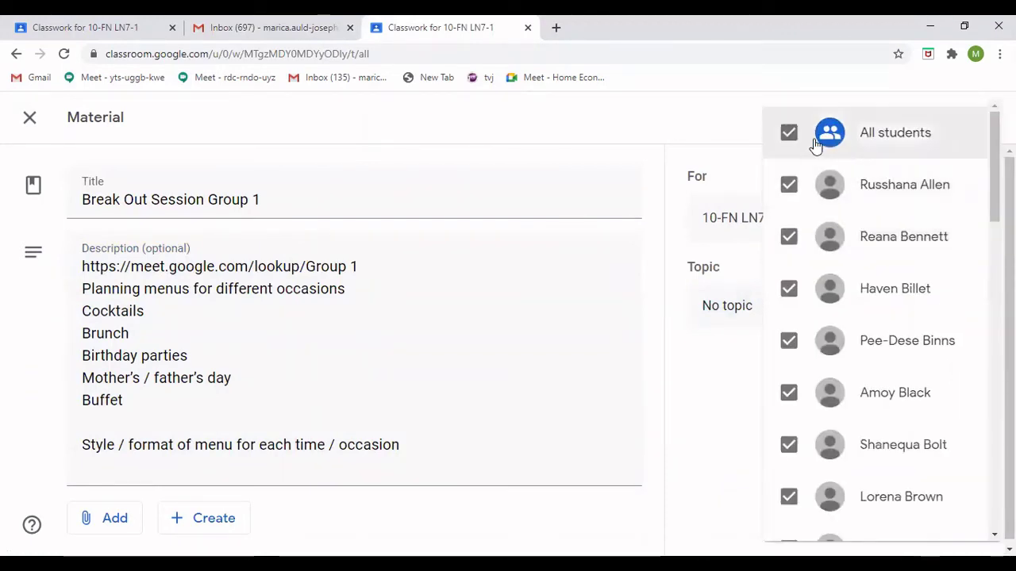
{"action": "left_click", "coordinate": [788, 133]}
{"action": "left_click", "coordinate": [788, 184]}
{"action": "left_click", "coordinate": [790, 239]}
{"action": "left_click", "coordinate": [789, 291]}
{"action": "left_click", "coordinate": [790, 343]}
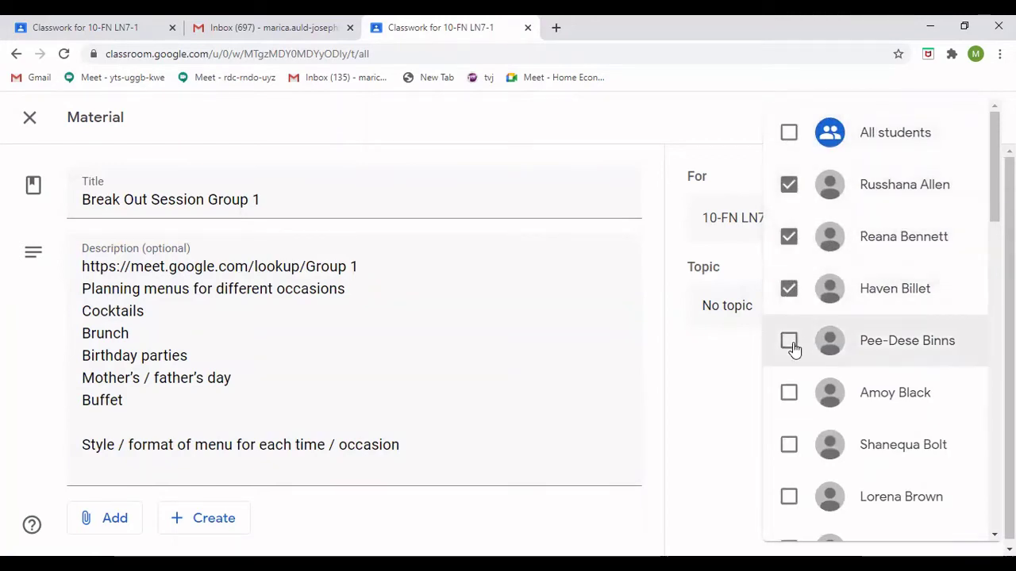
{"action": "left_click", "coordinate": [789, 393]}
{"action": "left_click", "coordinate": [795, 451]}
{"action": "left_click", "coordinate": [722, 453]}
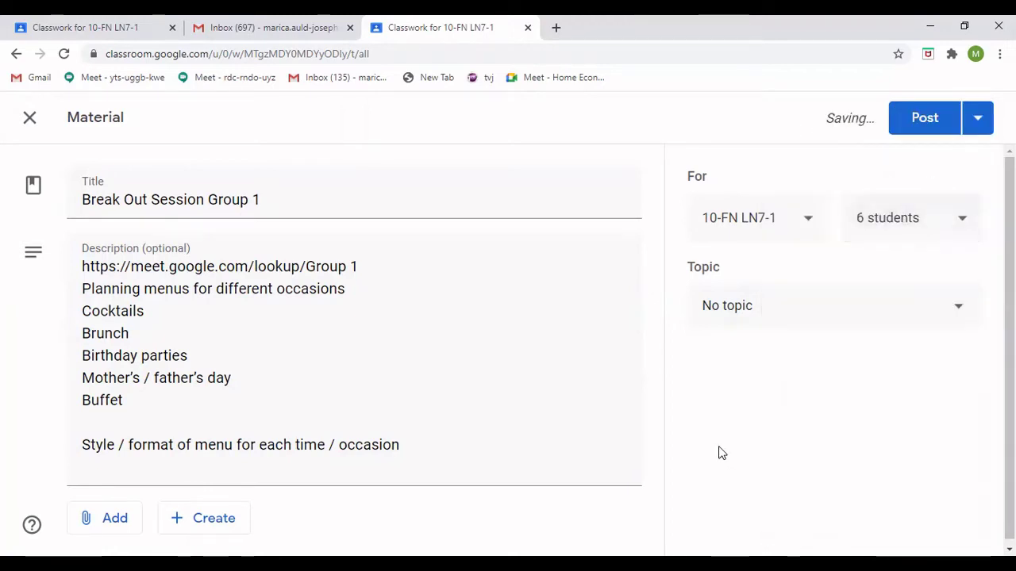
- Schedule the Group 1 material for Oct 30, 8:00 AM
{"action": "left_click", "coordinate": [978, 117]}
{"action": "left_click", "coordinate": [909, 153]}
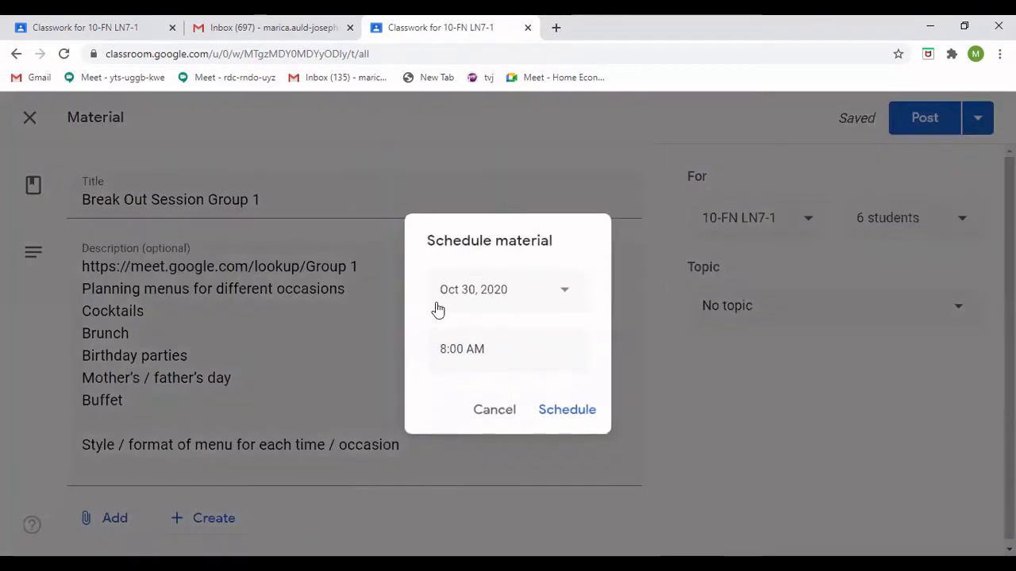
{"action": "left_click", "coordinate": [553, 416]}
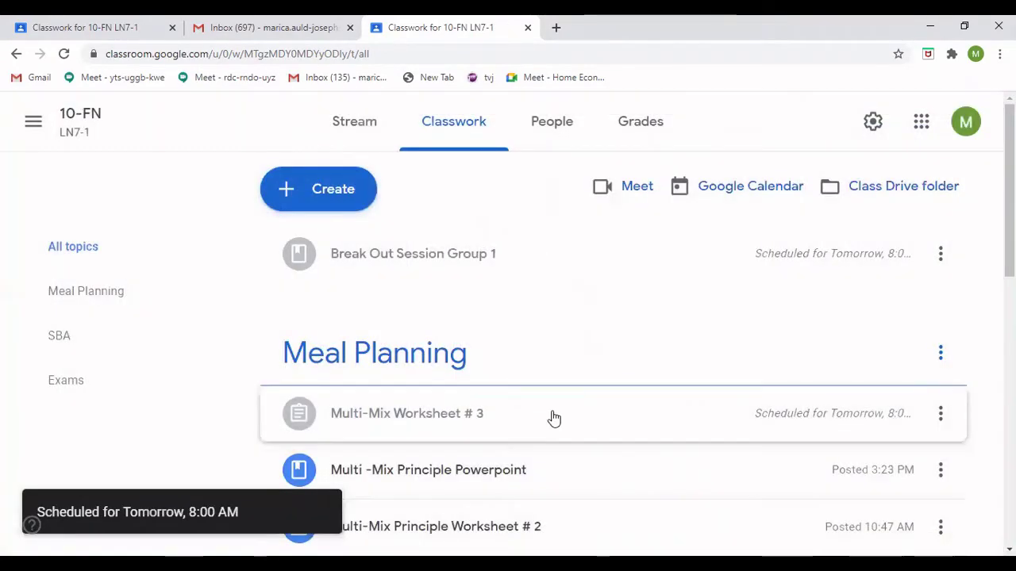
- File Group 1 under a new 'Break out Session' topic, then start another material
{"action": "left_click", "coordinate": [940, 258]}
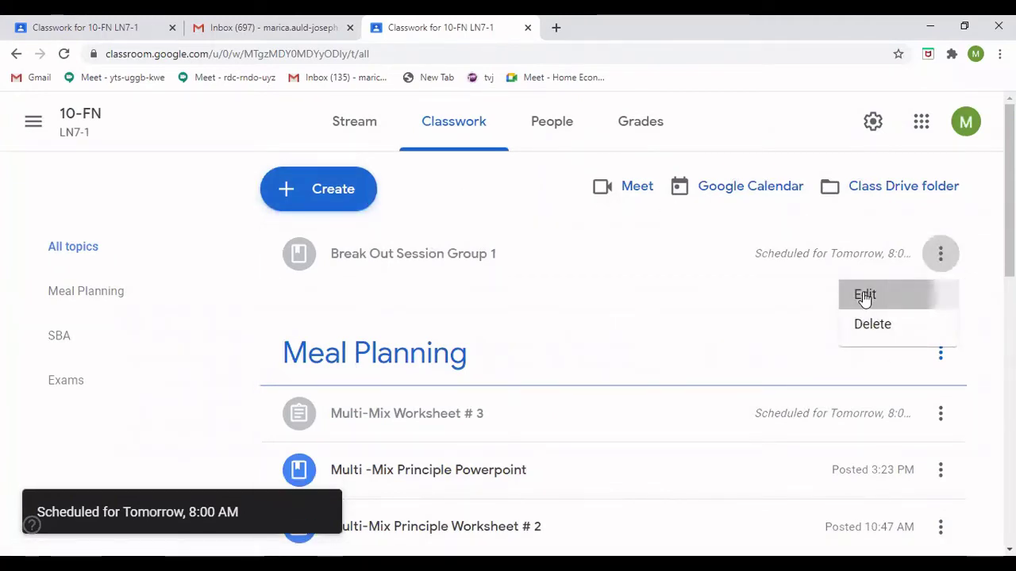
{"action": "left_click", "coordinate": [865, 296]}
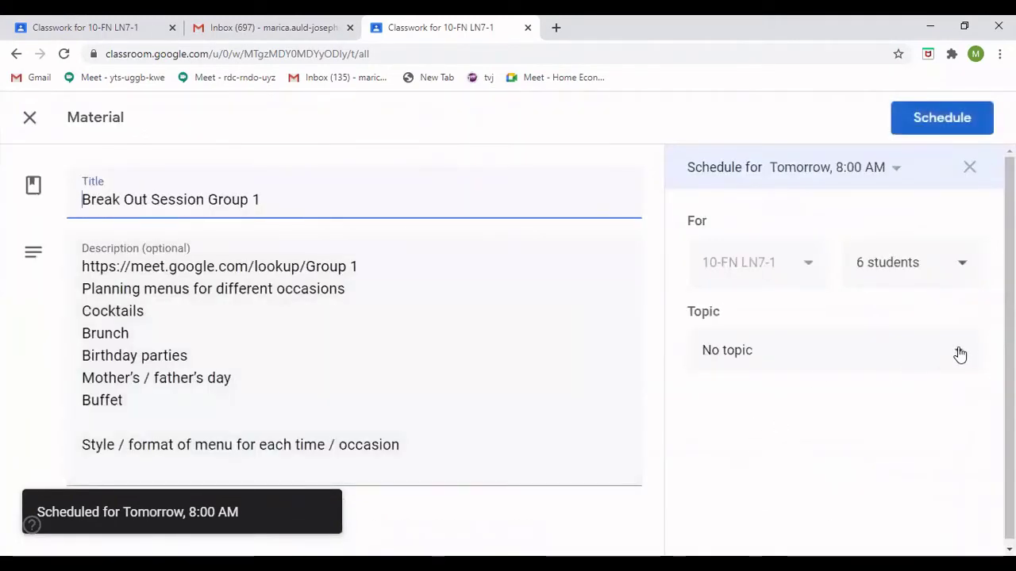
{"action": "left_click", "coordinate": [959, 354]}
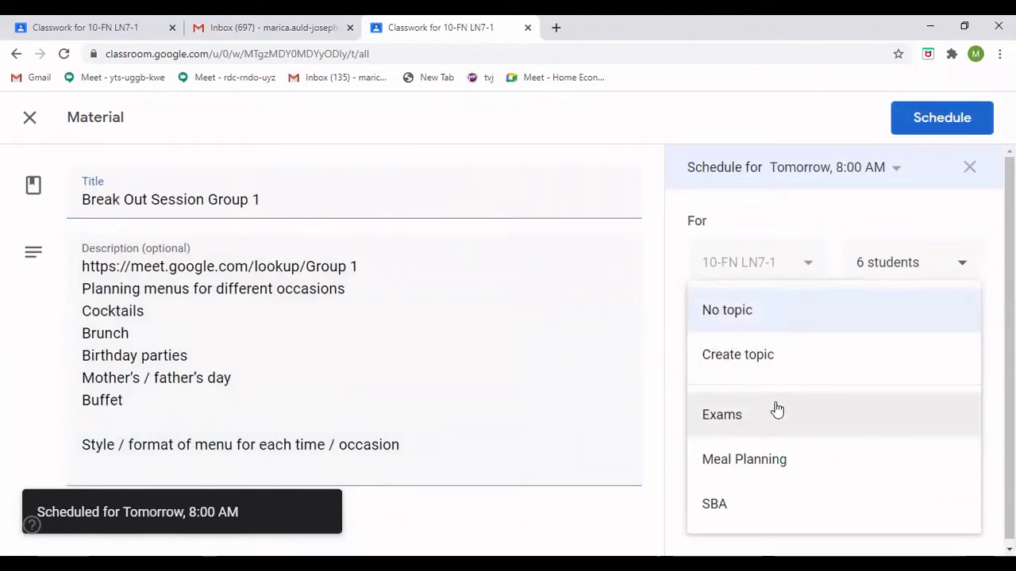
{"action": "left_click", "coordinate": [729, 354]}
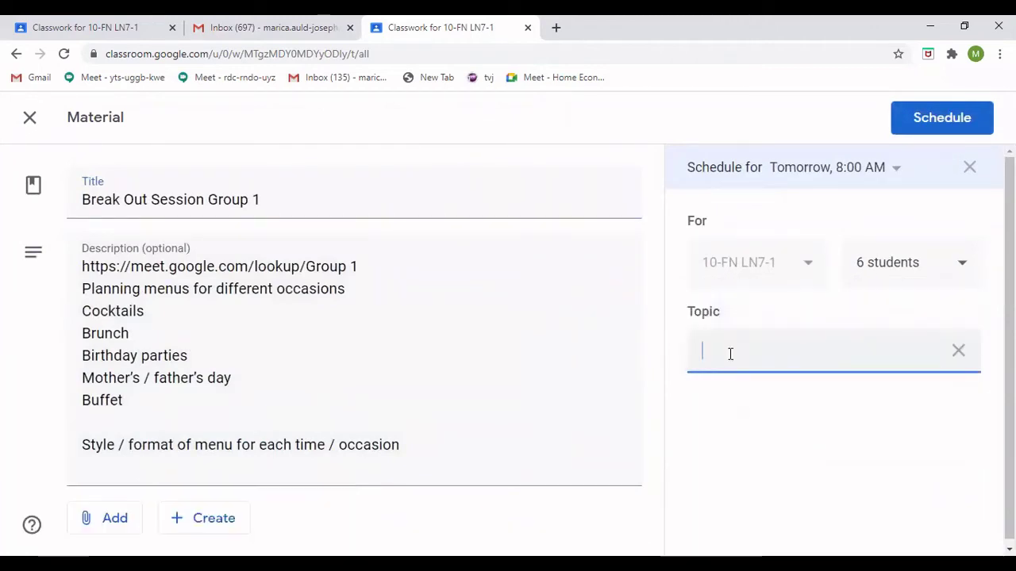
{"action": "type", "text": "Break out Session"}
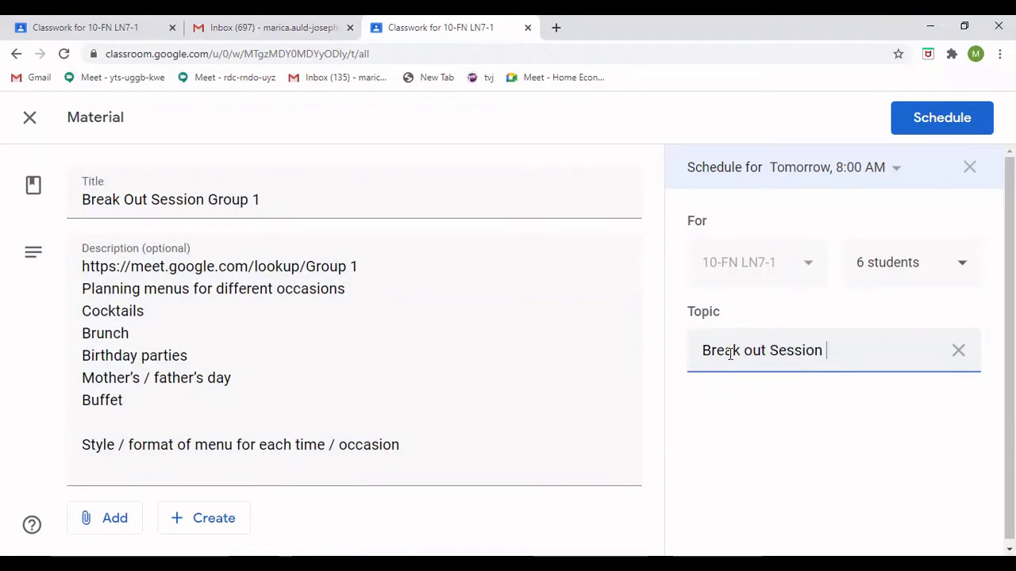
{"action": "left_click", "coordinate": [926, 117]}
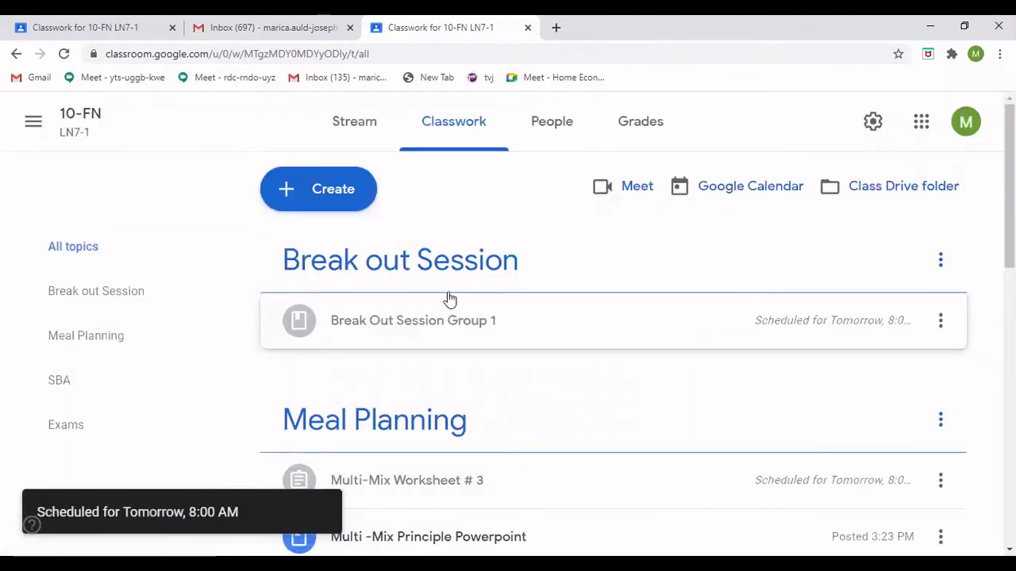
{"action": "left_click", "coordinate": [320, 197]}
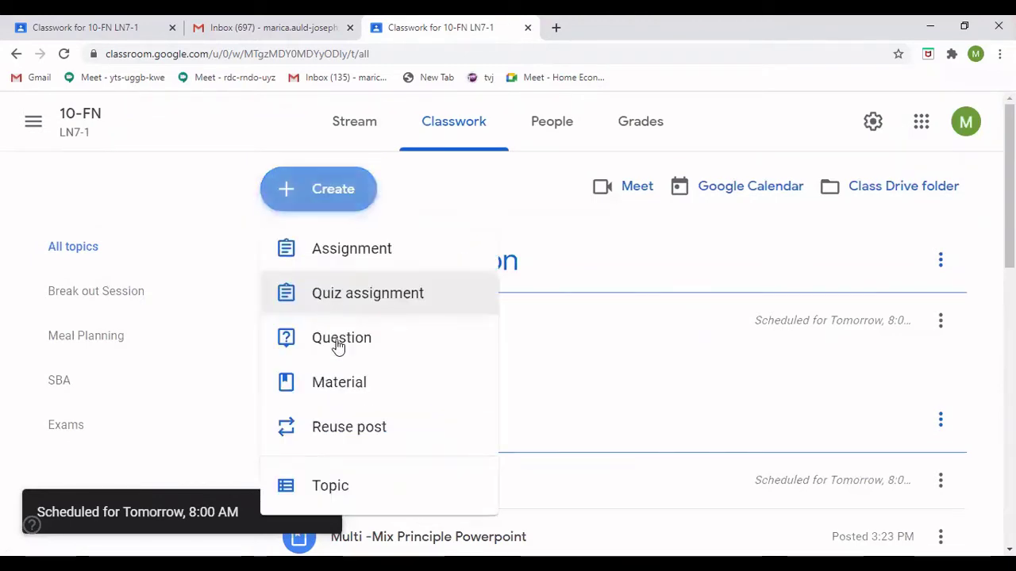
{"action": "left_click", "coordinate": [331, 387]}
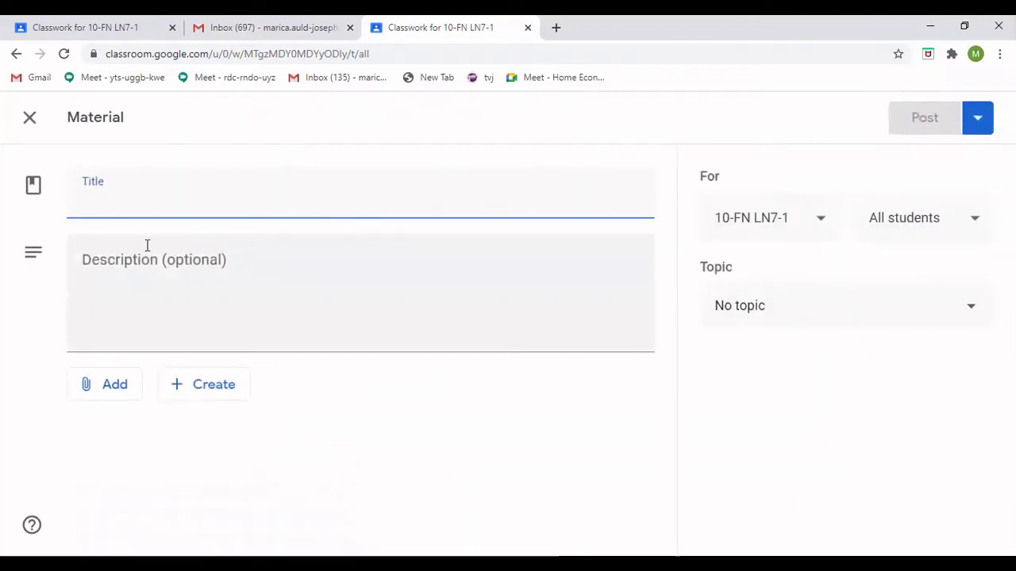
- Title the material 'Break Out Session Group 2' and paste the menu-planning topics as description
{"action": "type", "text": "Break Out Sess"}
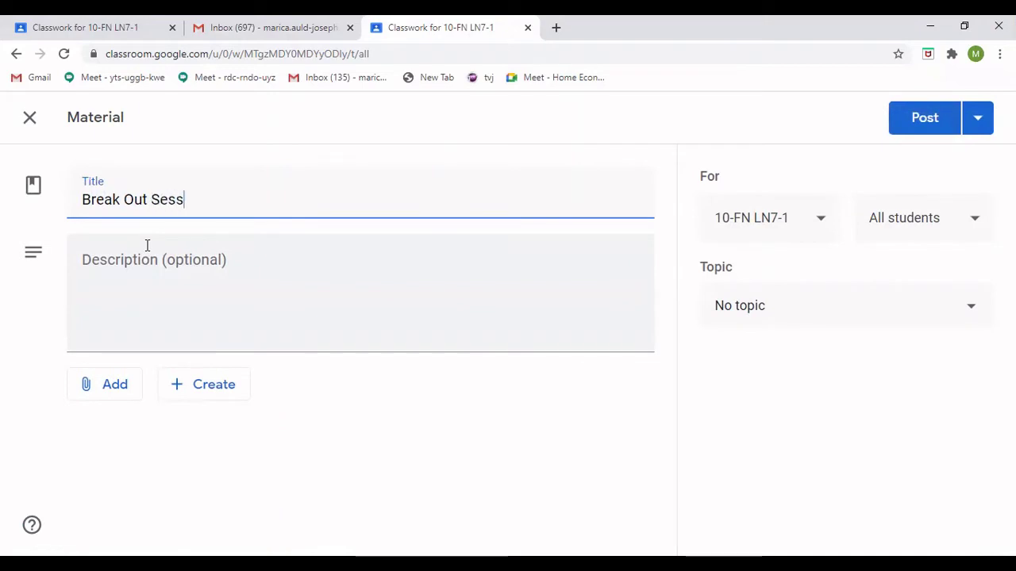
{"action": "type", "text": "ion Group 2"}
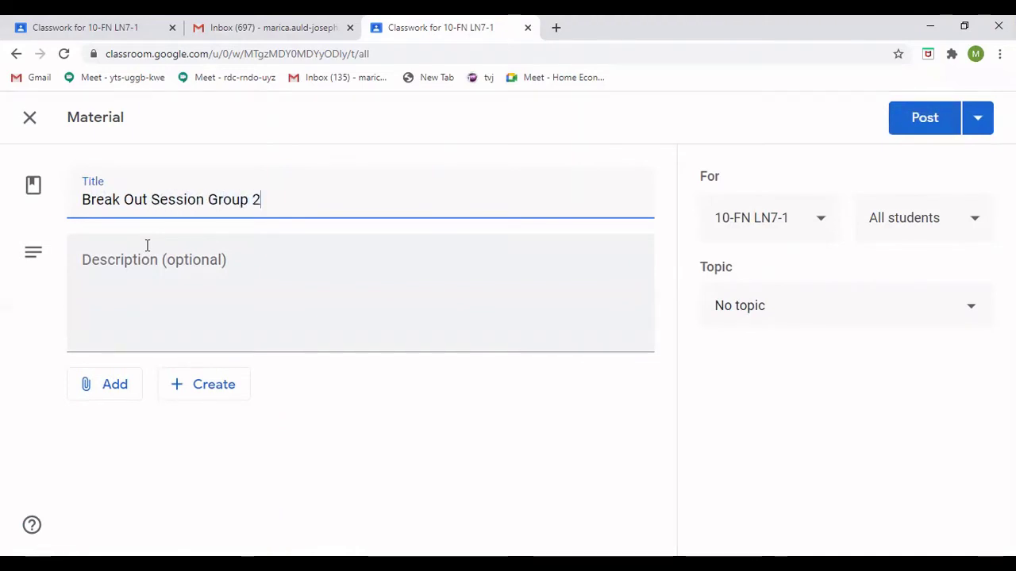
{"action": "right_click", "coordinate": [121, 262]}
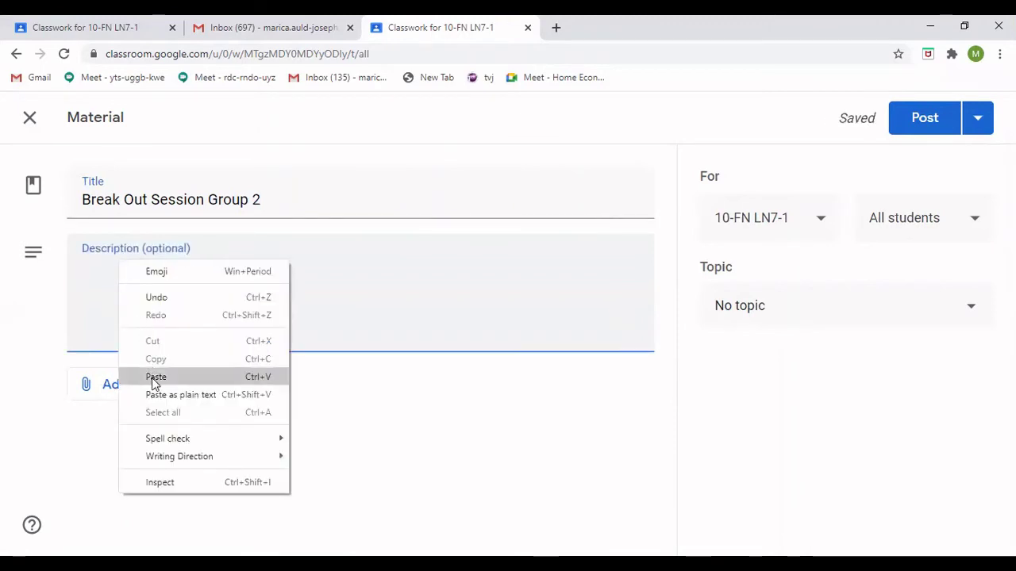
{"action": "left_click", "coordinate": [154, 377]}
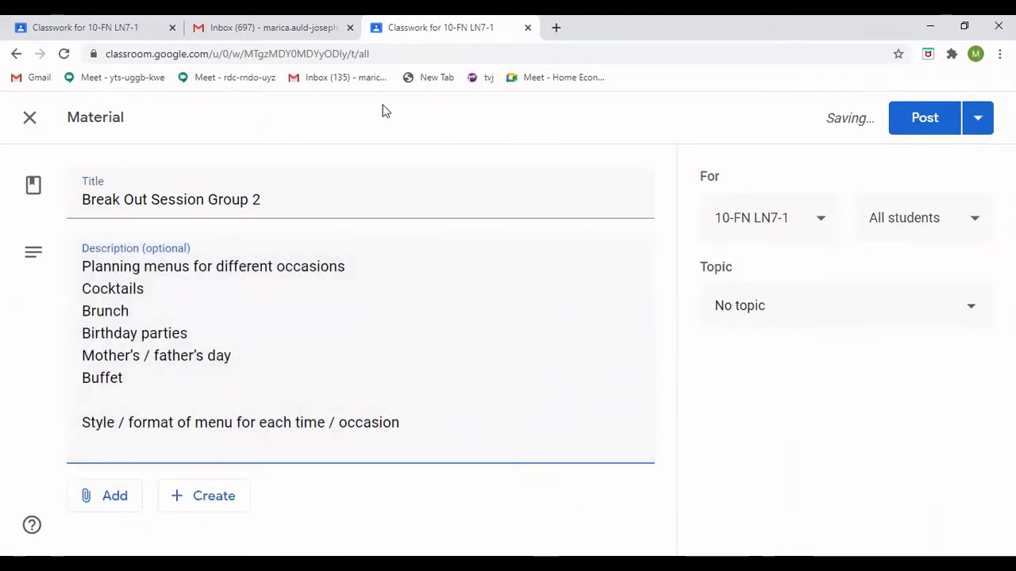
{"action": "left_click", "coordinate": [270, 27]}
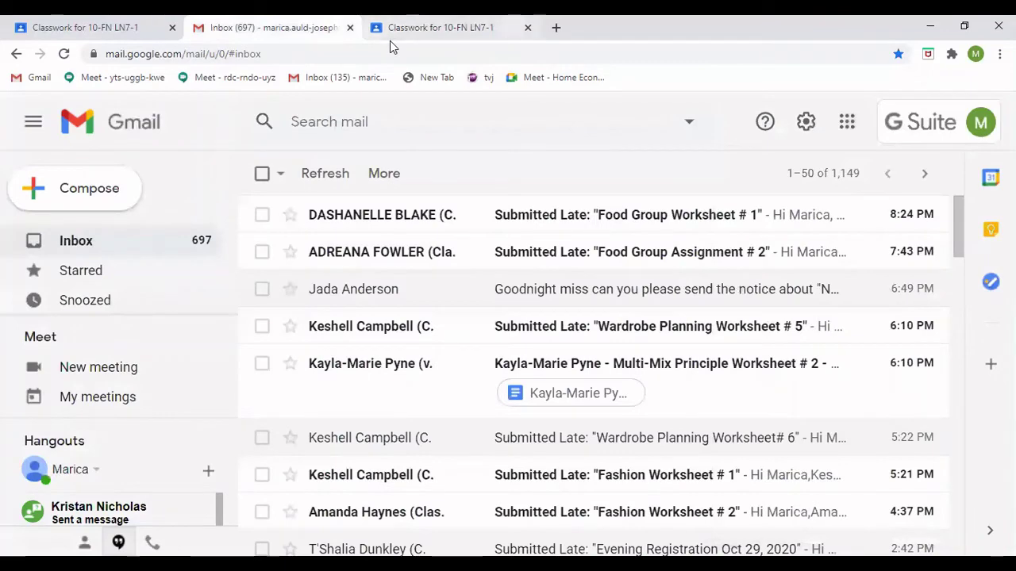
{"action": "left_click", "coordinate": [390, 41]}
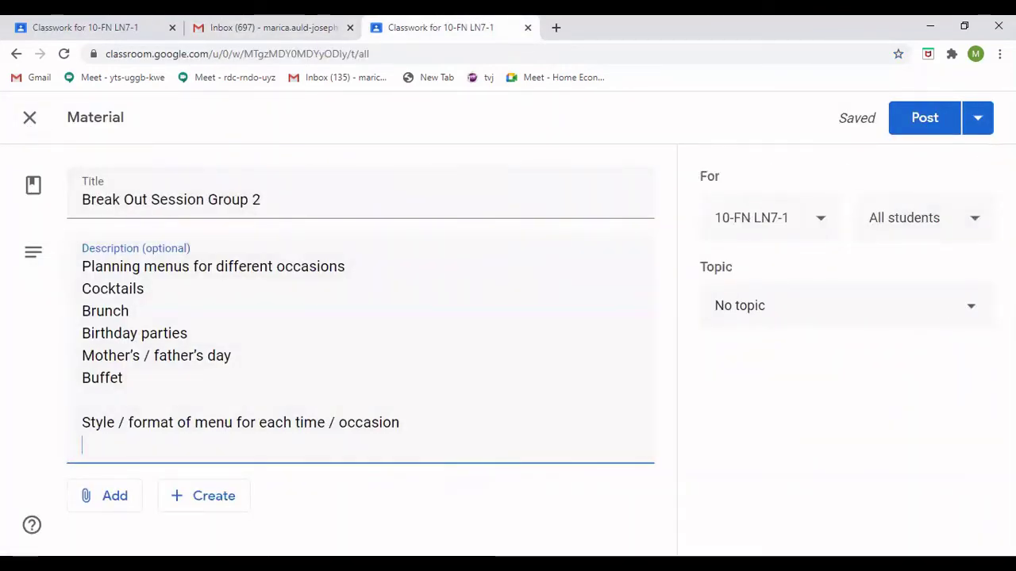
{"action": "left_click", "coordinate": [983, 120]}
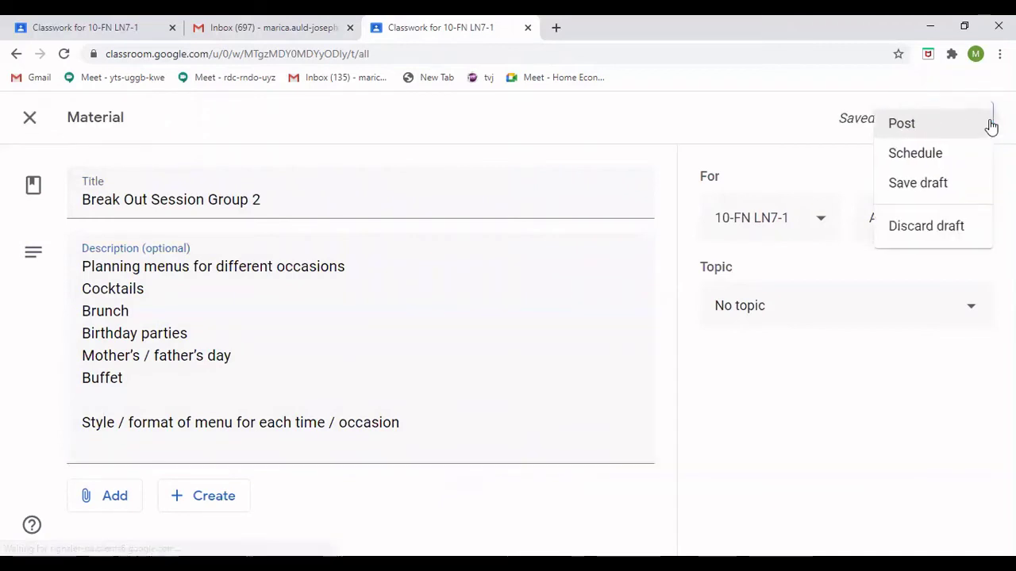
- Save Group 2 as a draft and copy the class Meet link from the Stream
{"action": "left_click", "coordinate": [906, 190]}
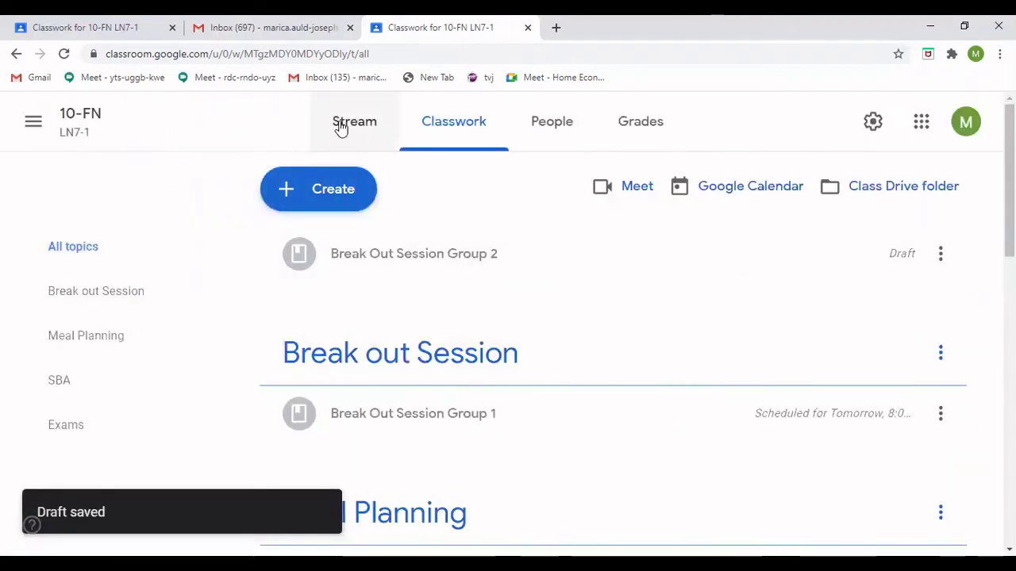
{"action": "left_click", "coordinate": [343, 125]}
{"action": "right_click", "coordinate": [172, 314]}
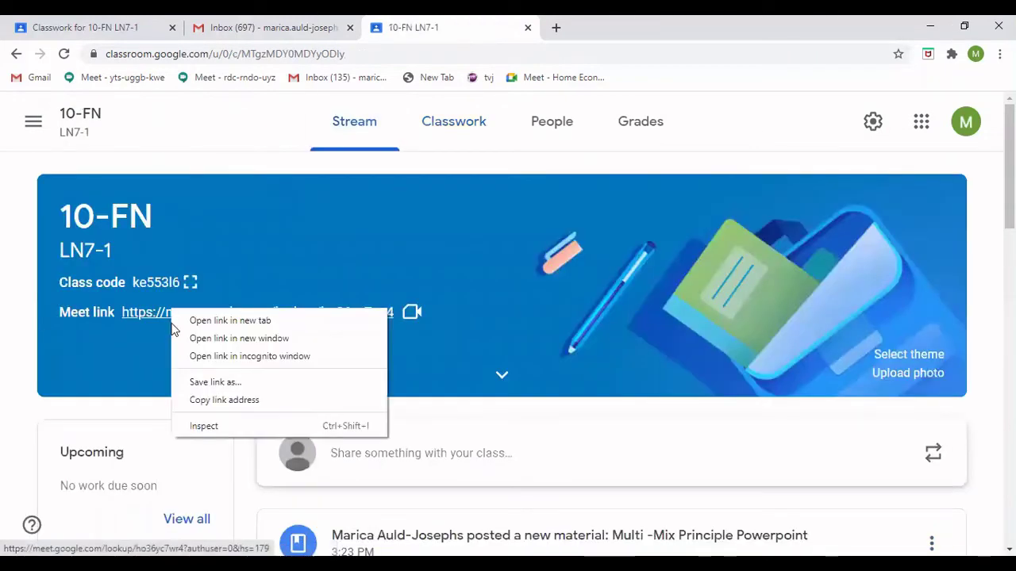
{"action": "left_click", "coordinate": [204, 401]}
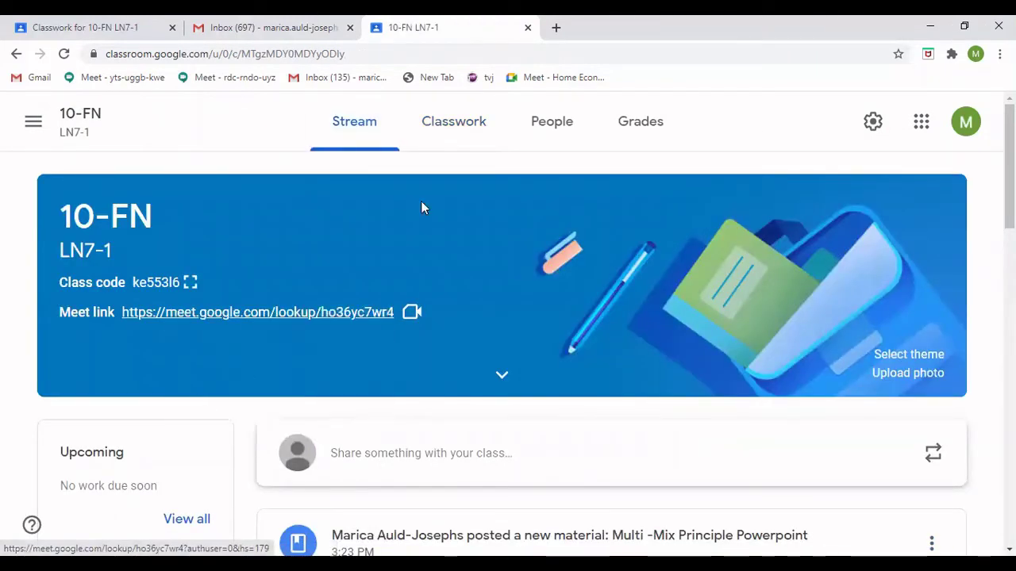
- Reopen the Group 2 draft for editing from the Classwork list
{"action": "left_click", "coordinate": [450, 127]}
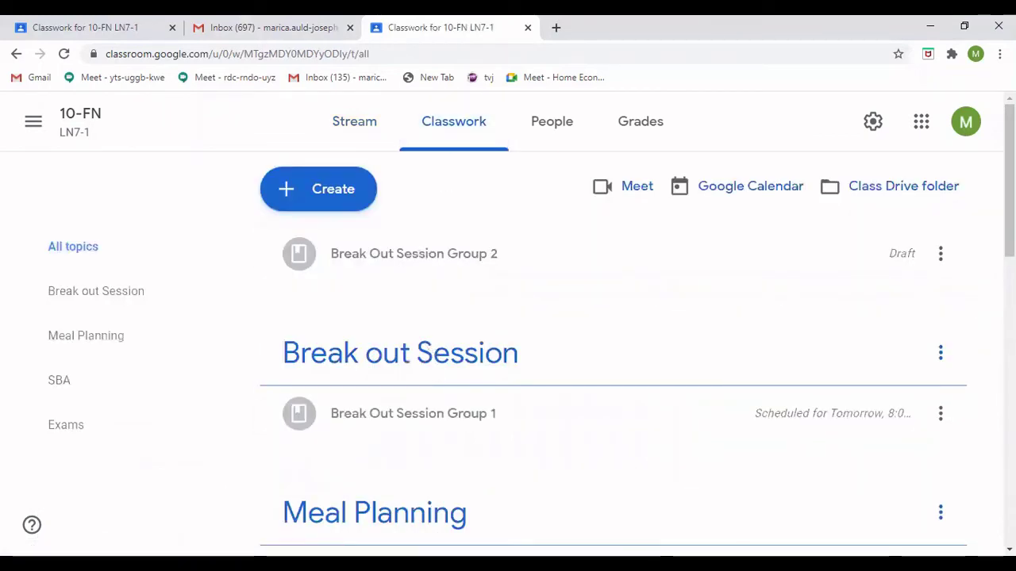
{"action": "left_click", "coordinate": [939, 255]}
{"action": "left_click", "coordinate": [868, 295]}
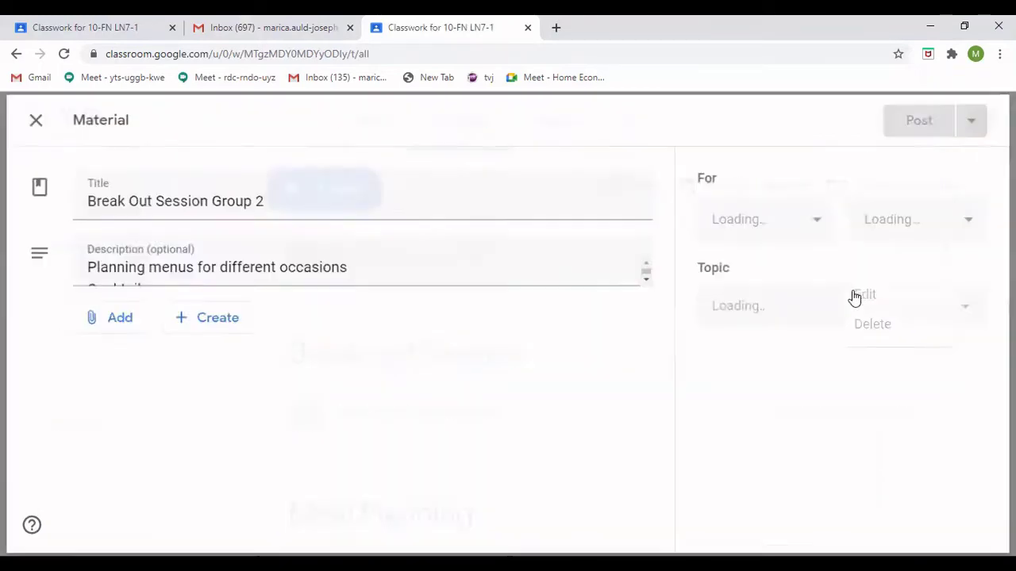
- Add the Meet link ending in lookup/Group 2 on a new last line of the description
{"action": "left_click", "coordinate": [430, 424]}
{"action": "key", "text": "Return"}
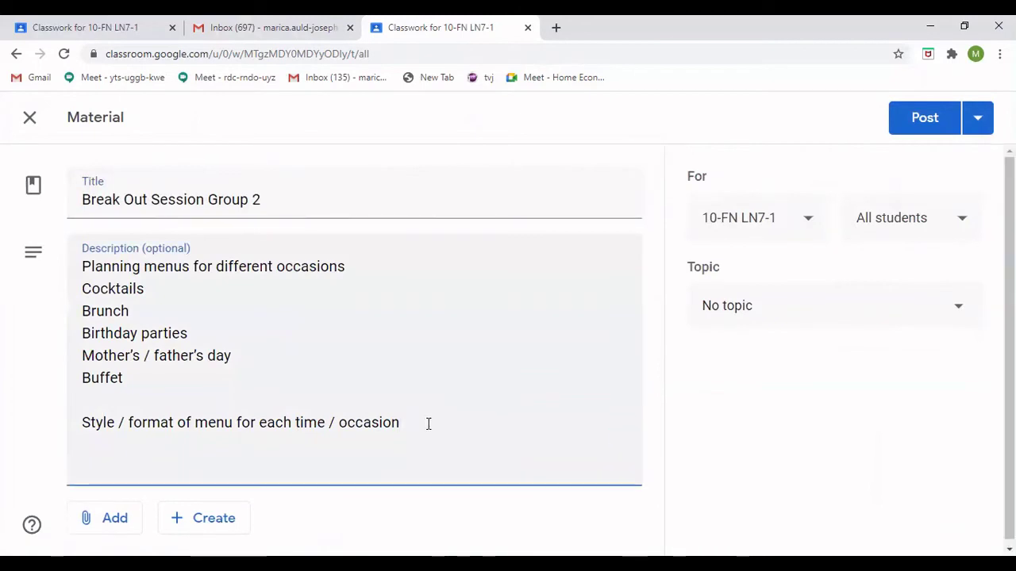
{"action": "right_click", "coordinate": [105, 457]}
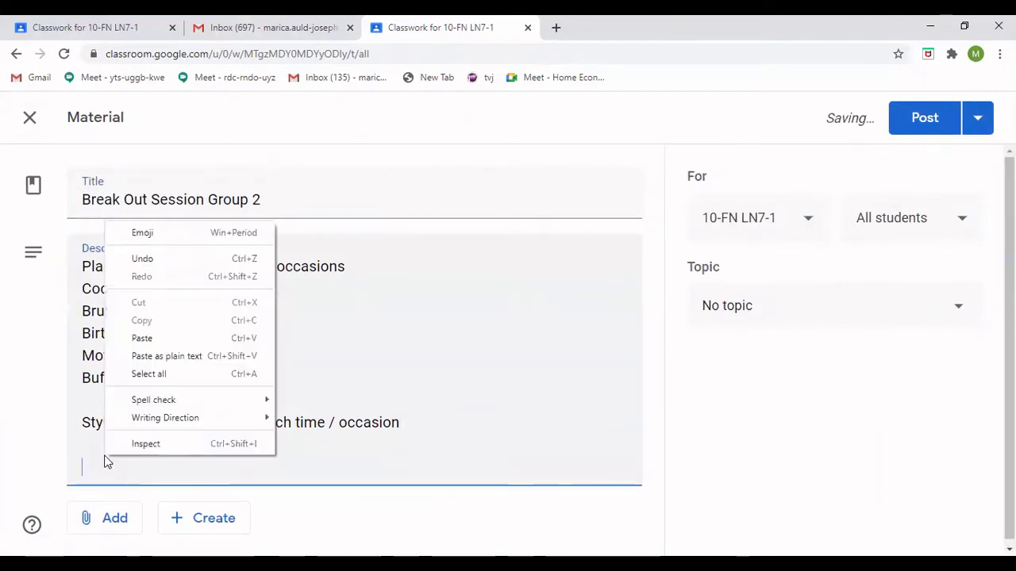
{"action": "left_click", "coordinate": [141, 338]}
{"action": "double_click", "coordinate": [535, 469]}
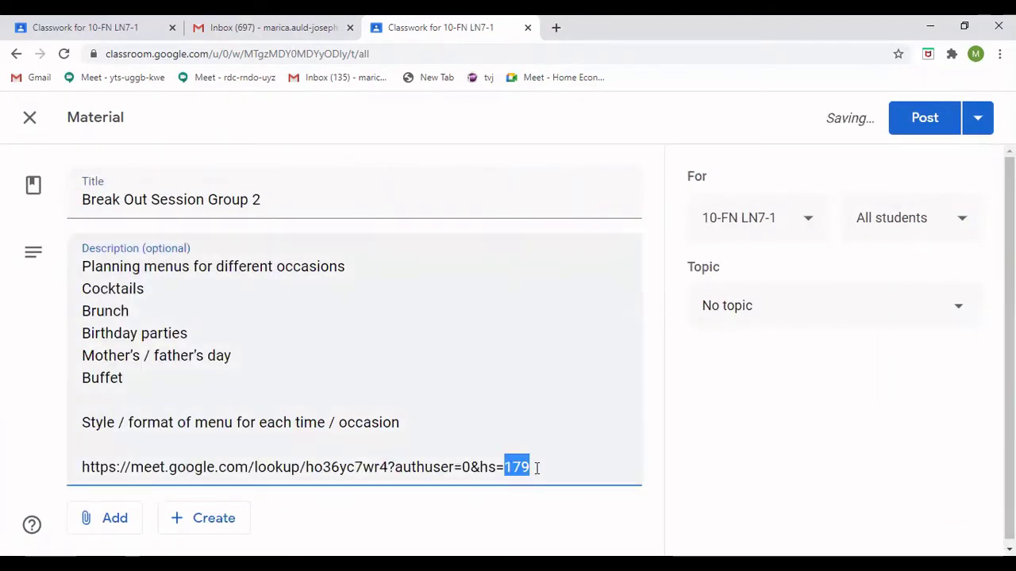
{"action": "key", "text": "BackSpace"}
{"action": "key", "text": "BackSpace"}
{"action": "key", "text": "BackSpace"}
{"action": "key", "text": "BackSpace"}
{"action": "key", "text": "BackSpace"}
{"action": "key", "text": "BackSpace"}
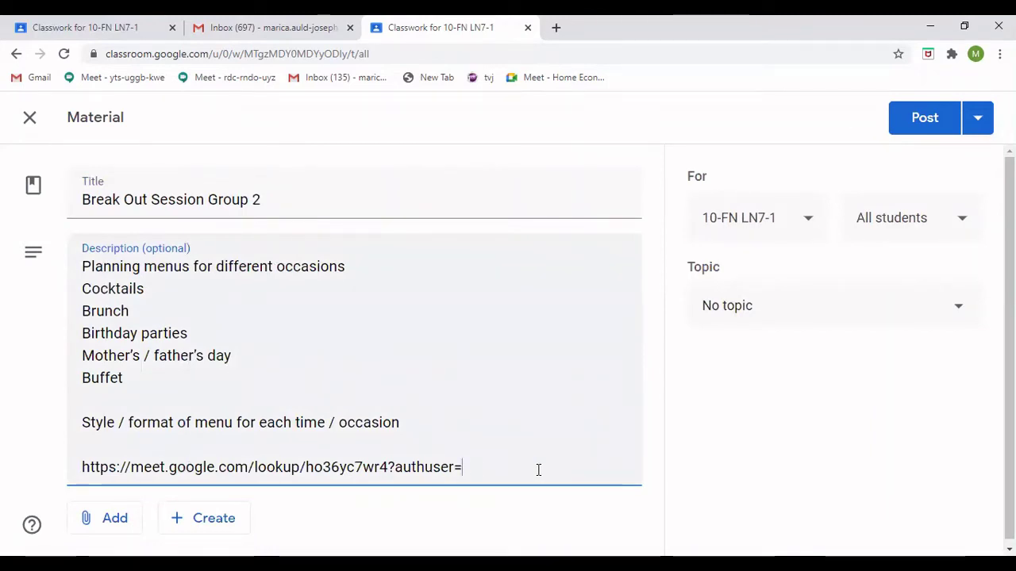
{"action": "key", "text": "BackSpace"}
{"action": "key", "text": "BackSpace"}
{"action": "key", "text": "BackSpace"}
{"action": "key", "text": "BackSpace"}
{"action": "key", "text": "BackSpace"}
{"action": "key", "text": "BackSpace"}
{"action": "key", "text": "BackSpace"}
{"action": "key", "text": "BackSpace"}
{"action": "type", "text": "Group 2"}
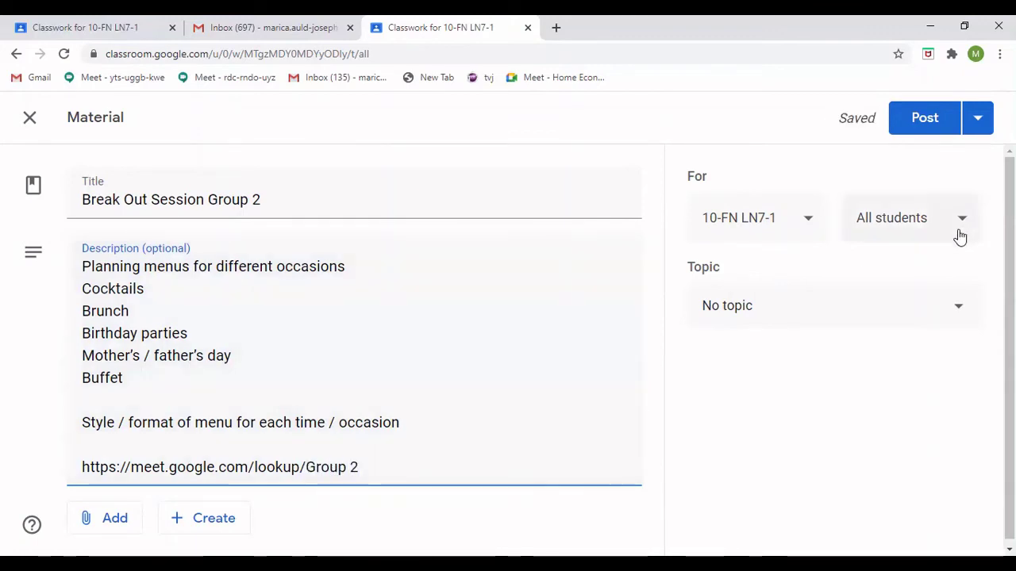
{"action": "left_click", "coordinate": [963, 223]}
- Assign Group 2 to six selected students instead of the whole class and choose Schedule
{"action": "left_click", "coordinate": [788, 132]}
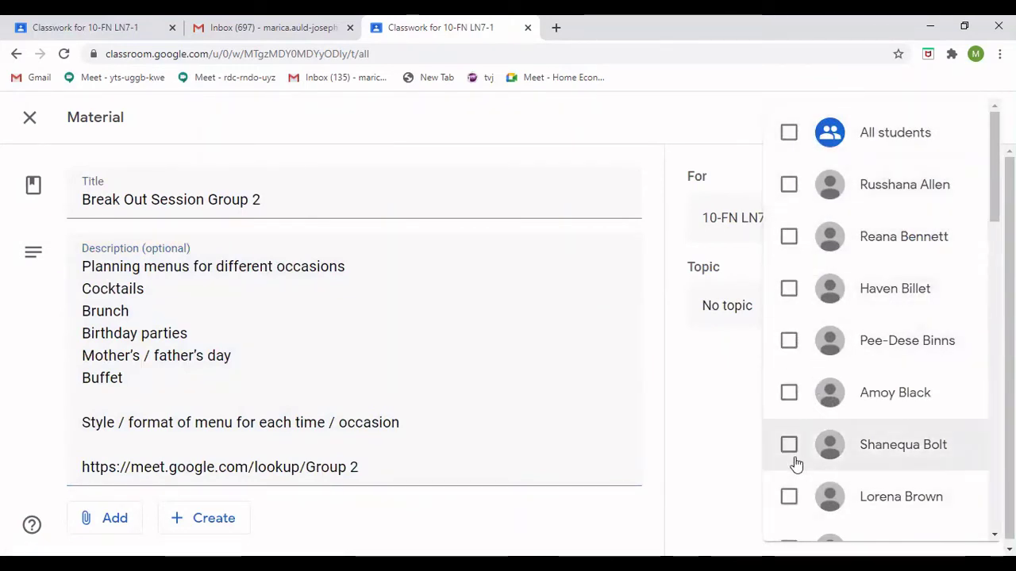
{"action": "left_click", "coordinate": [788, 497]}
{"action": "scroll", "coordinate": [866, 485], "scroll_direction": "down", "scroll_amount": 3}
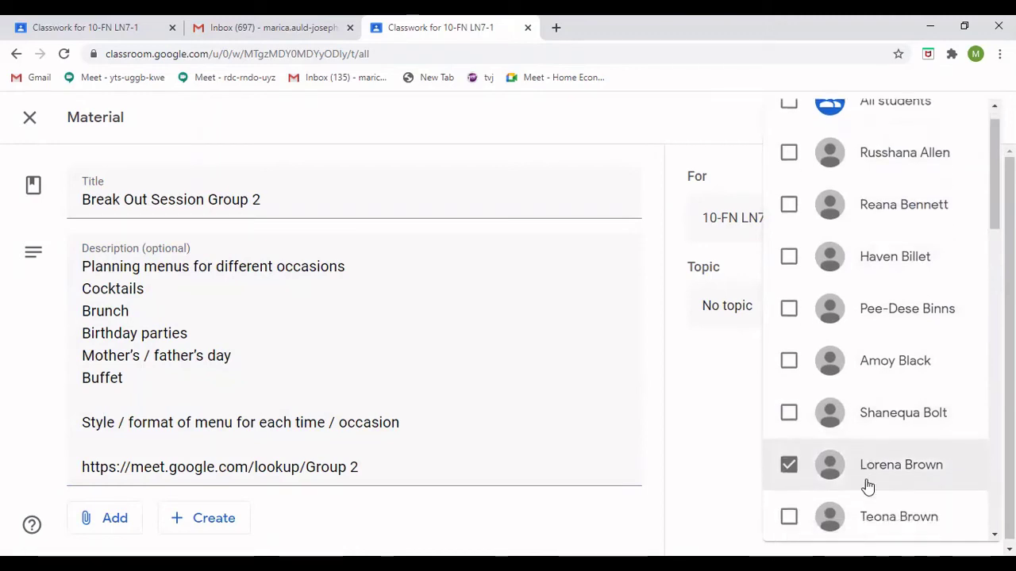
{"action": "left_click", "coordinate": [788, 327]}
{"action": "left_click", "coordinate": [790, 381]}
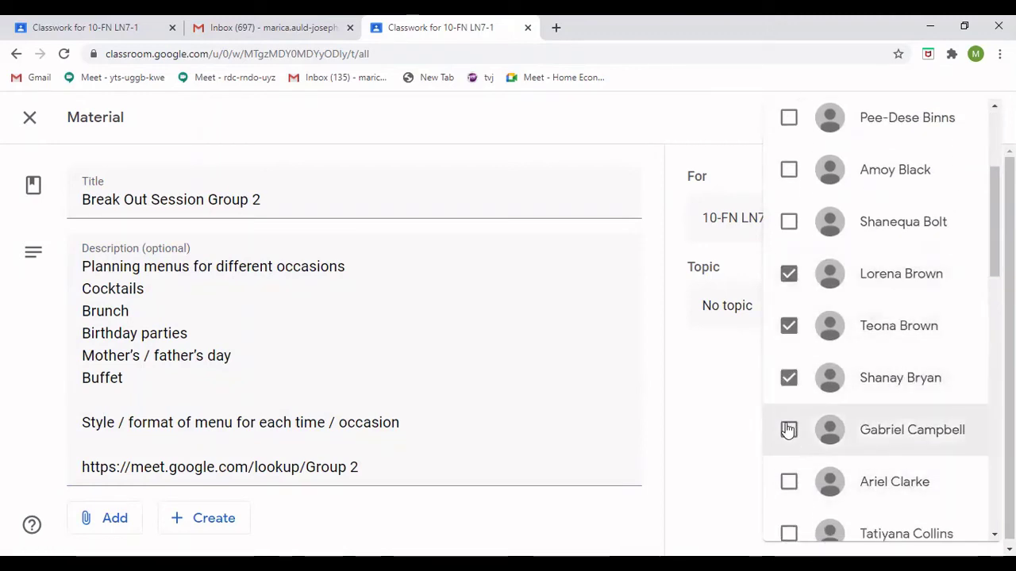
{"action": "left_click", "coordinate": [789, 431]}
{"action": "left_click", "coordinate": [789, 485]}
{"action": "left_click", "coordinate": [789, 516]}
{"action": "left_click", "coordinate": [720, 481]}
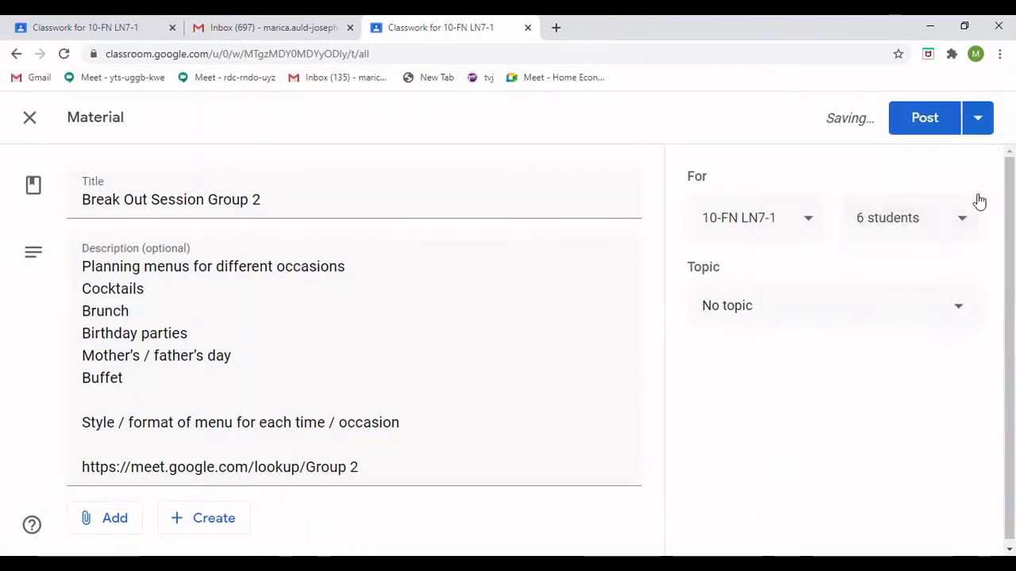
{"action": "left_click", "coordinate": [980, 125]}
{"action": "left_click", "coordinate": [950, 155]}
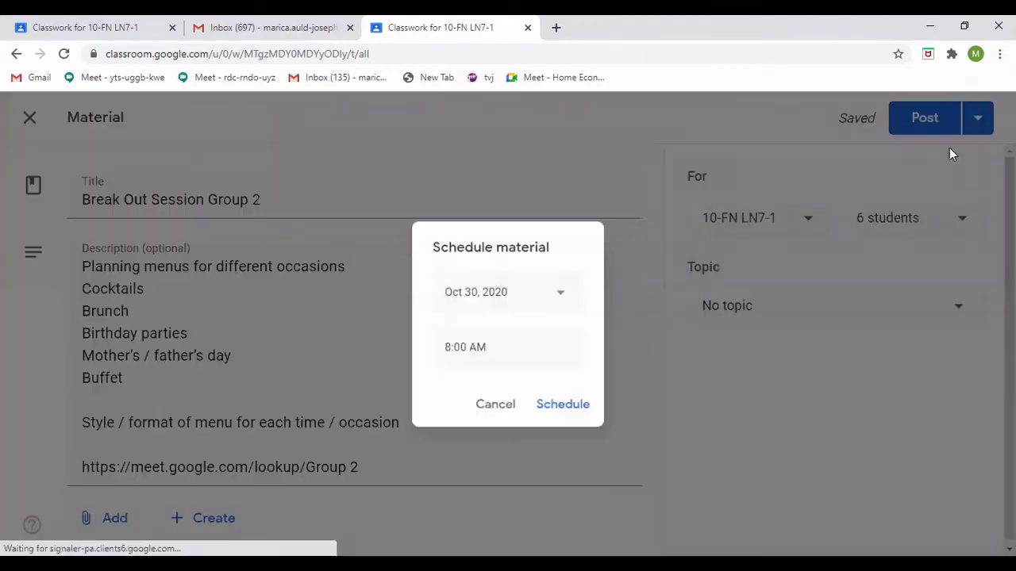
- Schedule Group 2 for Oct 30 and file it under the Break out Session topic
{"action": "left_click", "coordinate": [557, 414]}
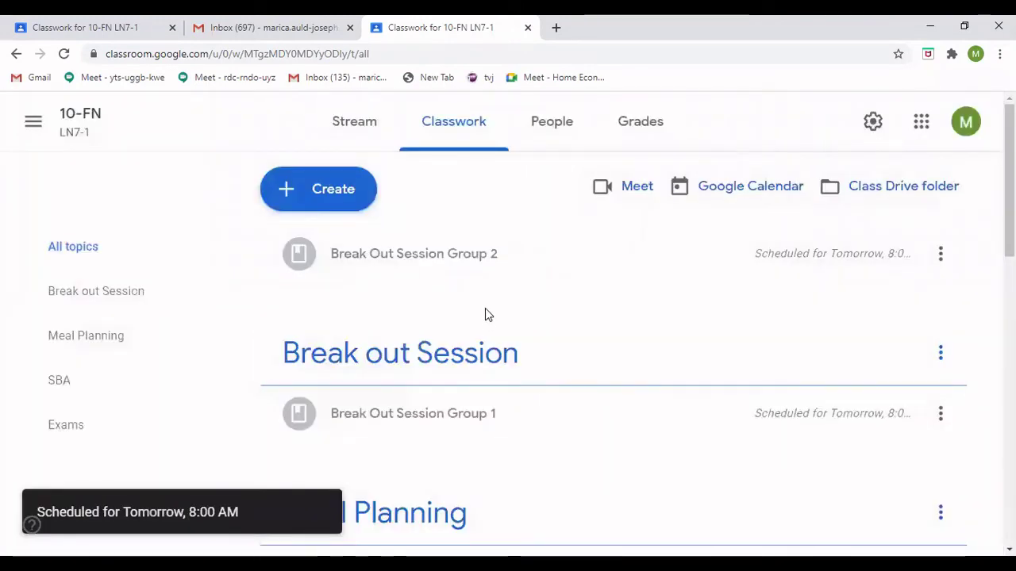
{"action": "left_click", "coordinate": [941, 253]}
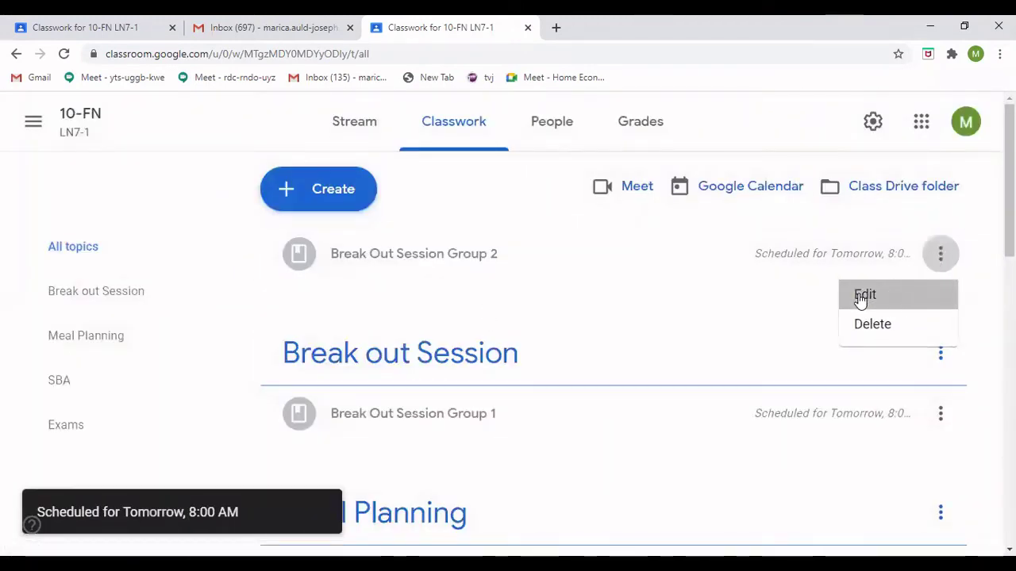
{"action": "left_click", "coordinate": [859, 295]}
{"action": "left_click", "coordinate": [956, 357]}
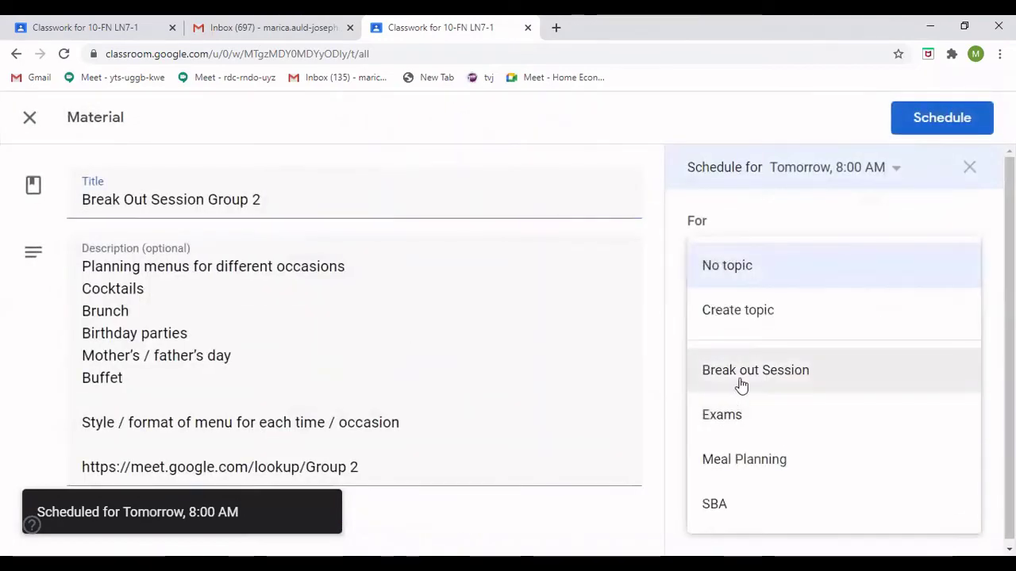
{"action": "left_click", "coordinate": [740, 372]}
{"action": "left_click", "coordinate": [971, 120]}
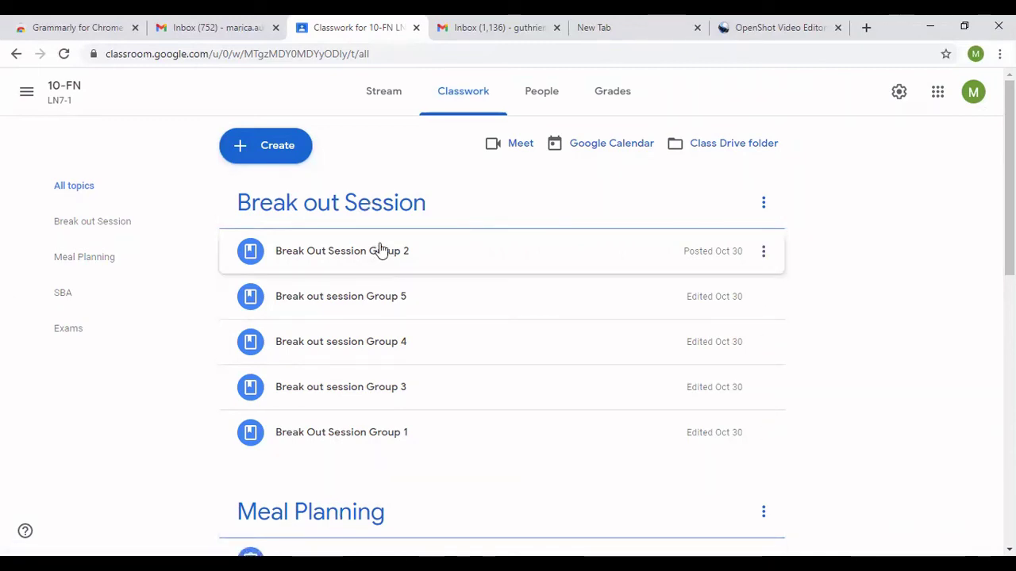
- Expand Groups 1, 3 and 4 to check each one's Meet link, students and details
{"action": "left_click", "coordinate": [363, 449]}
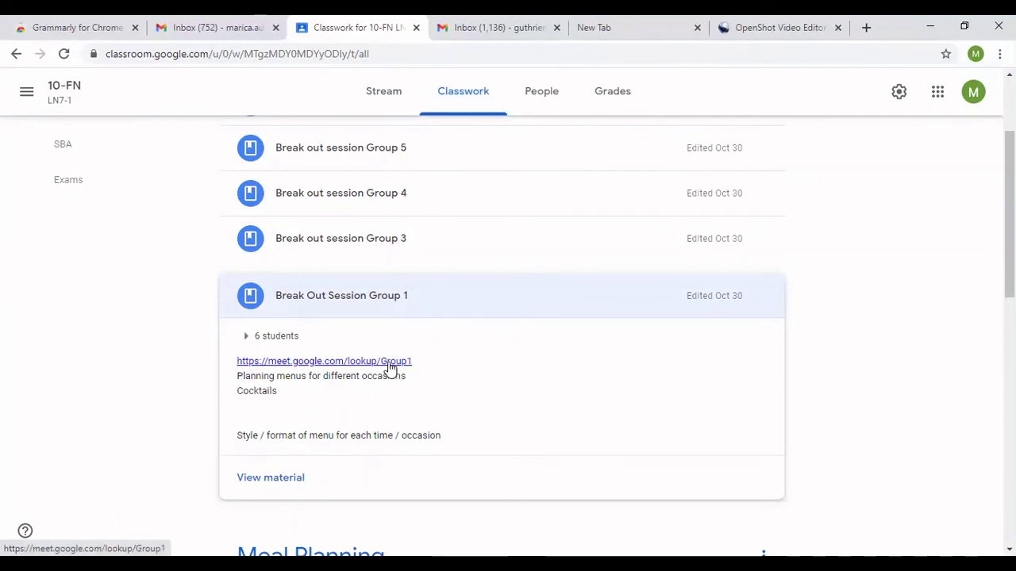
{"action": "left_click", "coordinate": [389, 298]}
{"action": "left_click", "coordinate": [368, 243]}
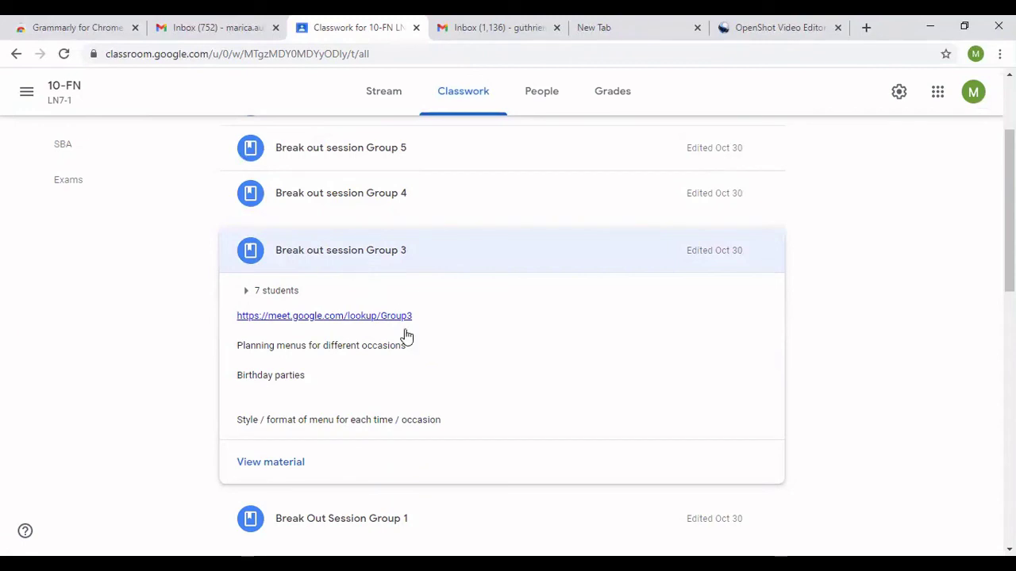
{"action": "scroll", "coordinate": [407, 325], "scroll_direction": "up", "scroll_amount": 1}
{"action": "left_click", "coordinate": [381, 274]}
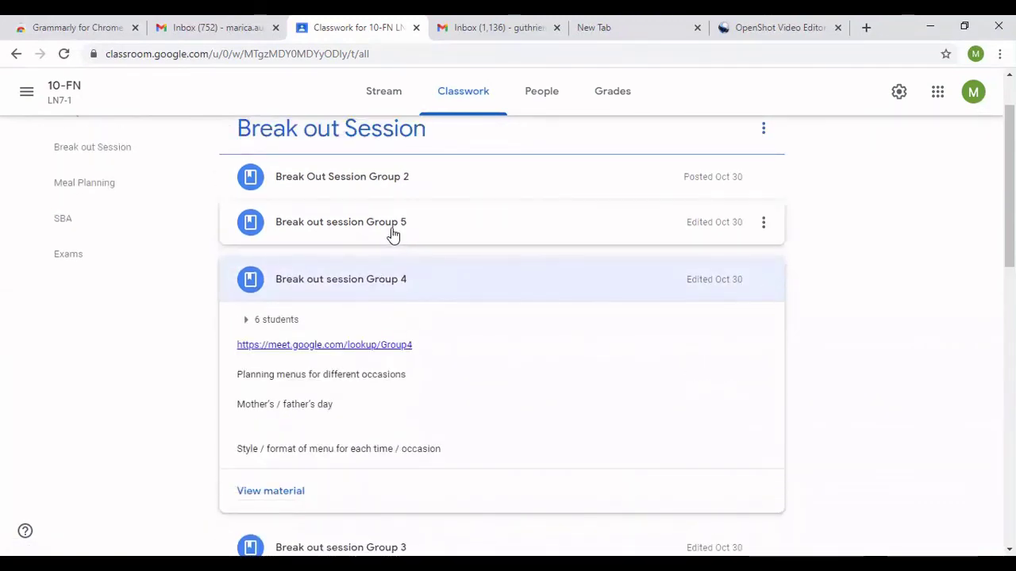